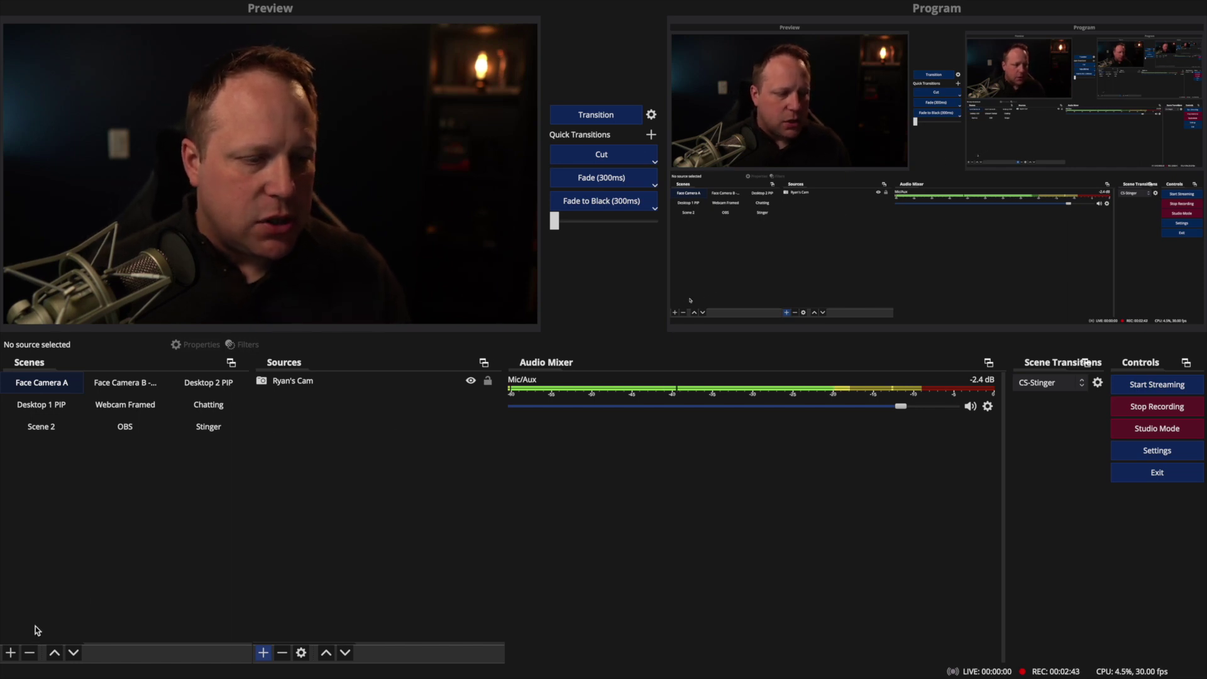
Step: Create a new scene named Announcements
{"action": "left_click", "coordinate": [11, 654]}
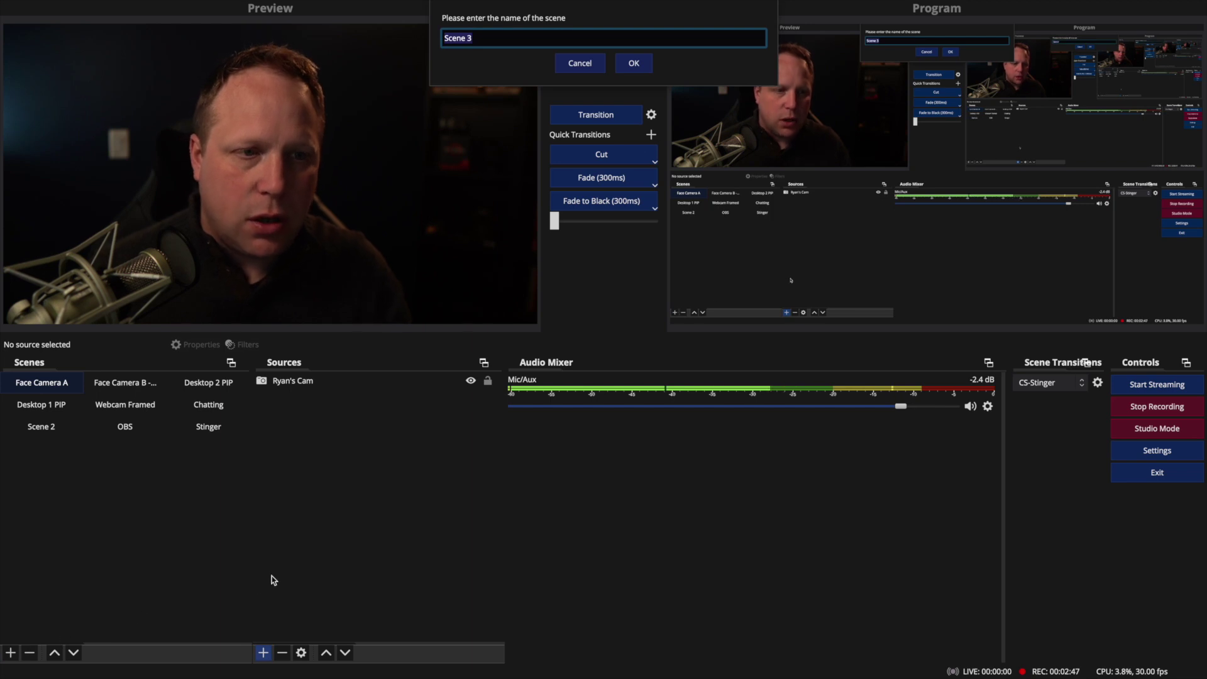
{"action": "type", "text": "Announcem"}
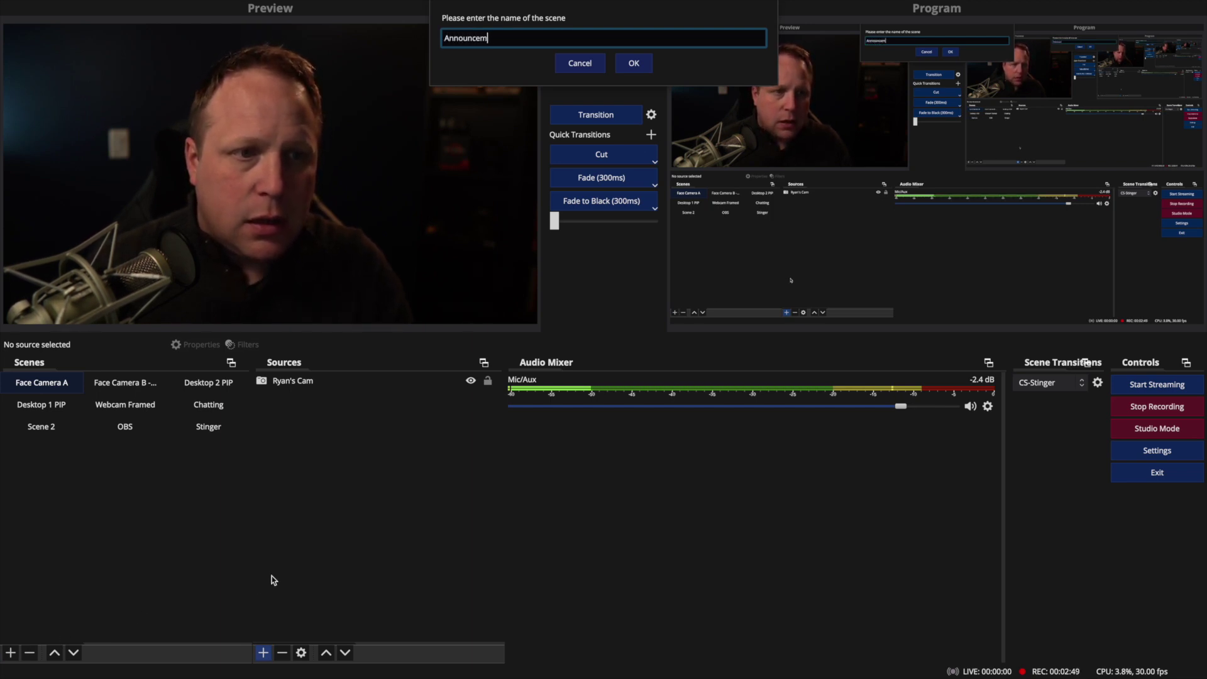
{"action": "type", "text": "ents"}
{"action": "key", "text": "Return"}
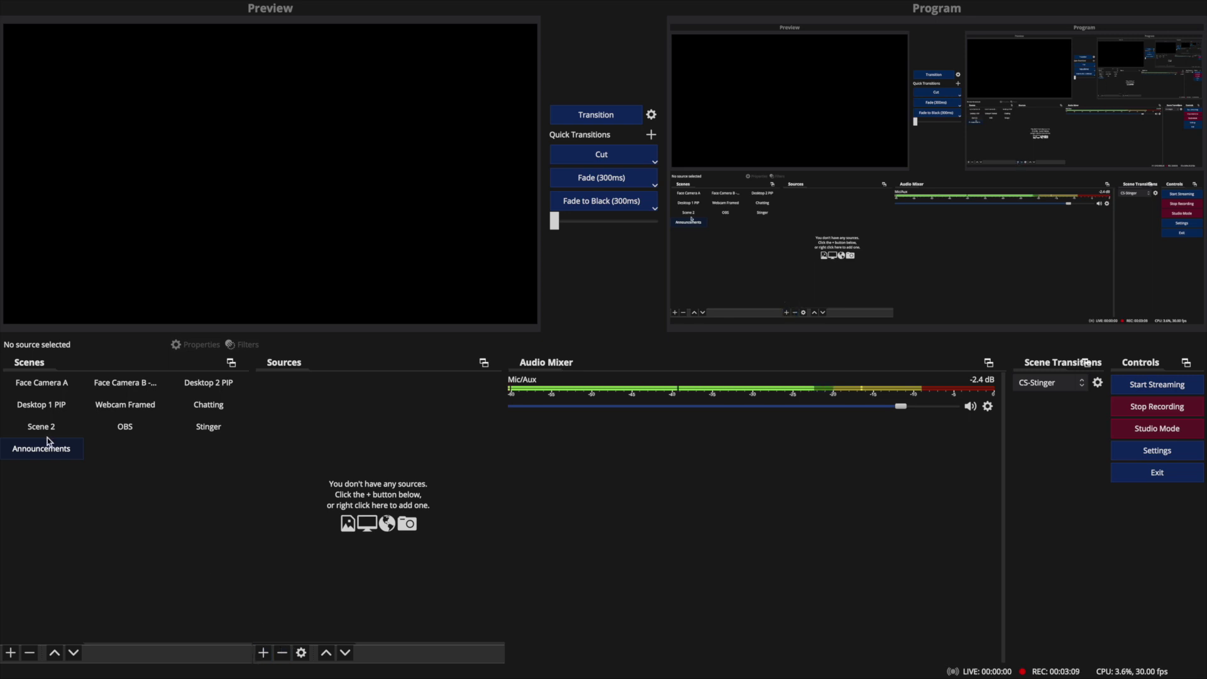
Step: Add a new image source named An1 to the Announcements scene
{"action": "left_click", "coordinate": [262, 653]}
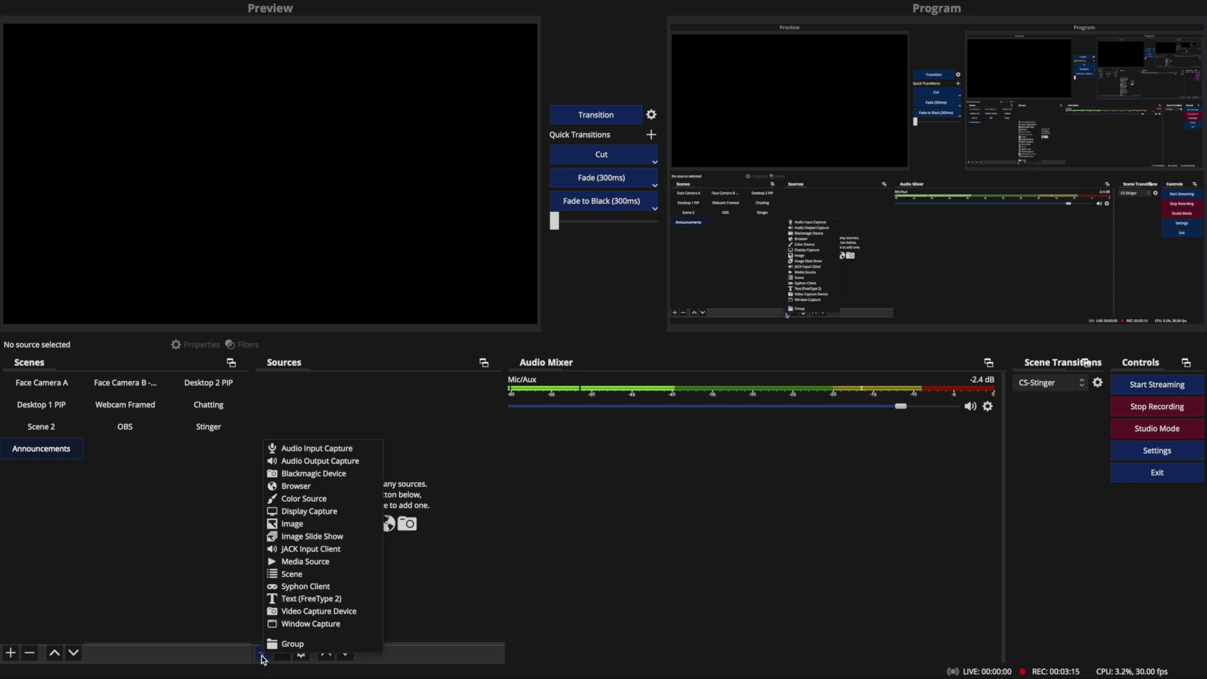
{"action": "left_click", "coordinate": [39, 452]}
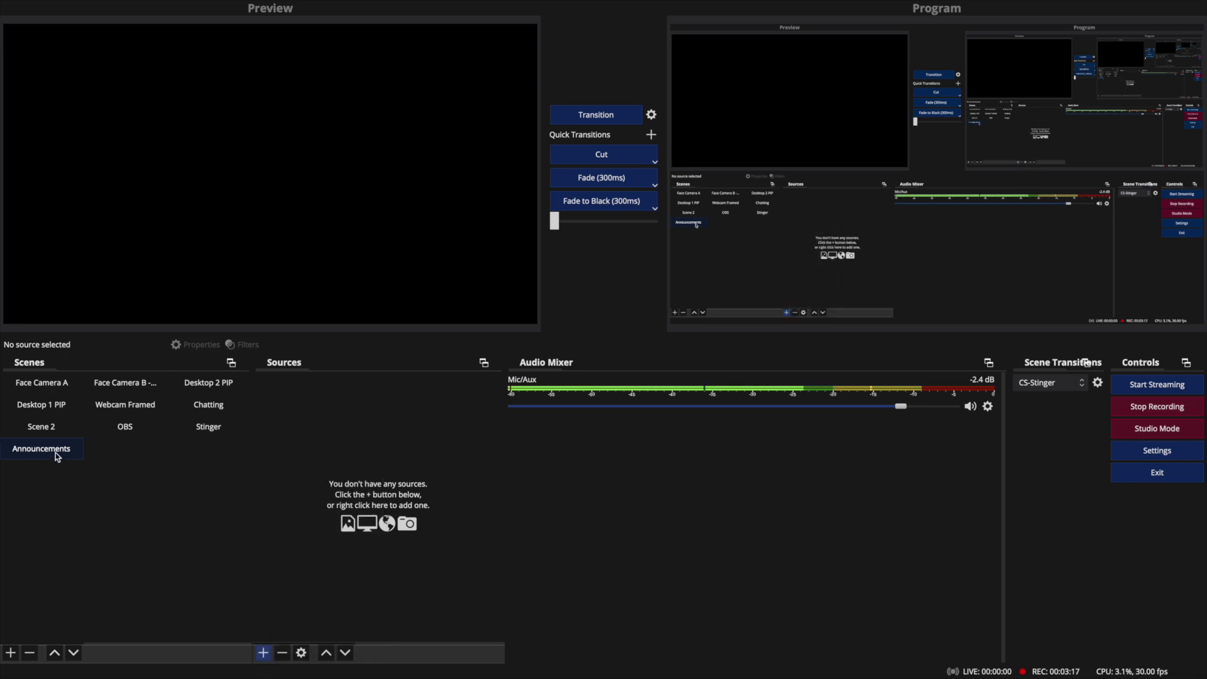
{"action": "left_click", "coordinate": [263, 654]}
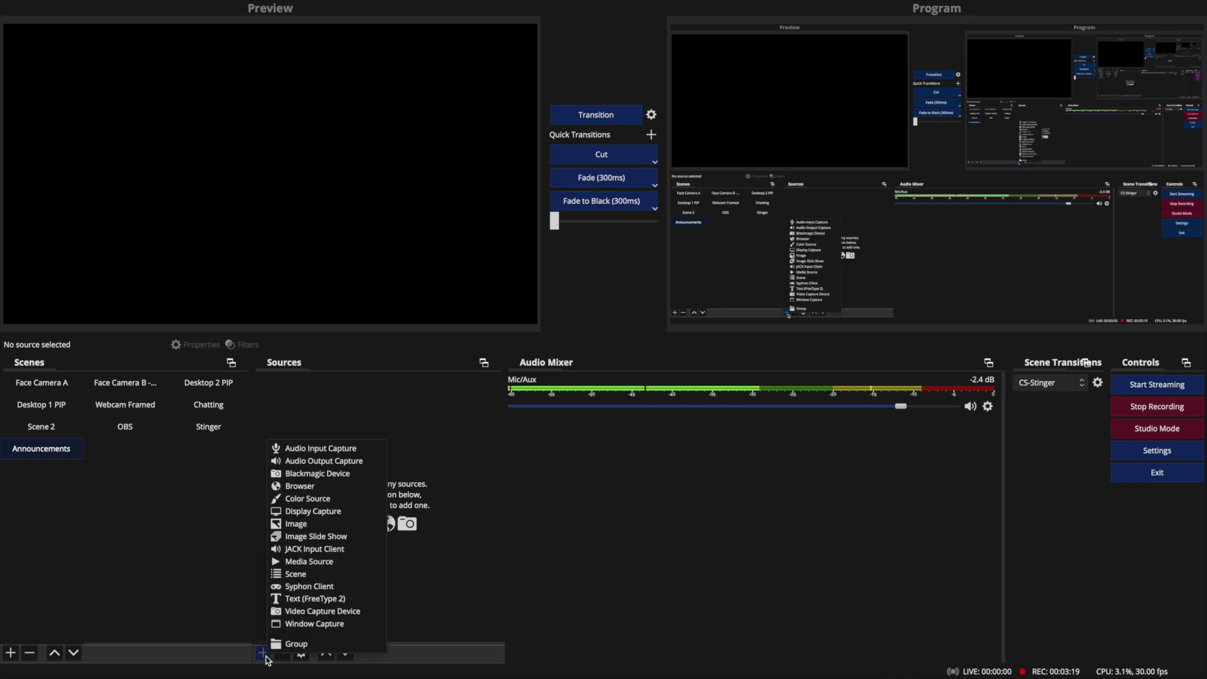
{"action": "left_click", "coordinate": [307, 531]}
{"action": "left_click", "coordinate": [543, 39]}
{"action": "double_click", "coordinate": [543, 39]}
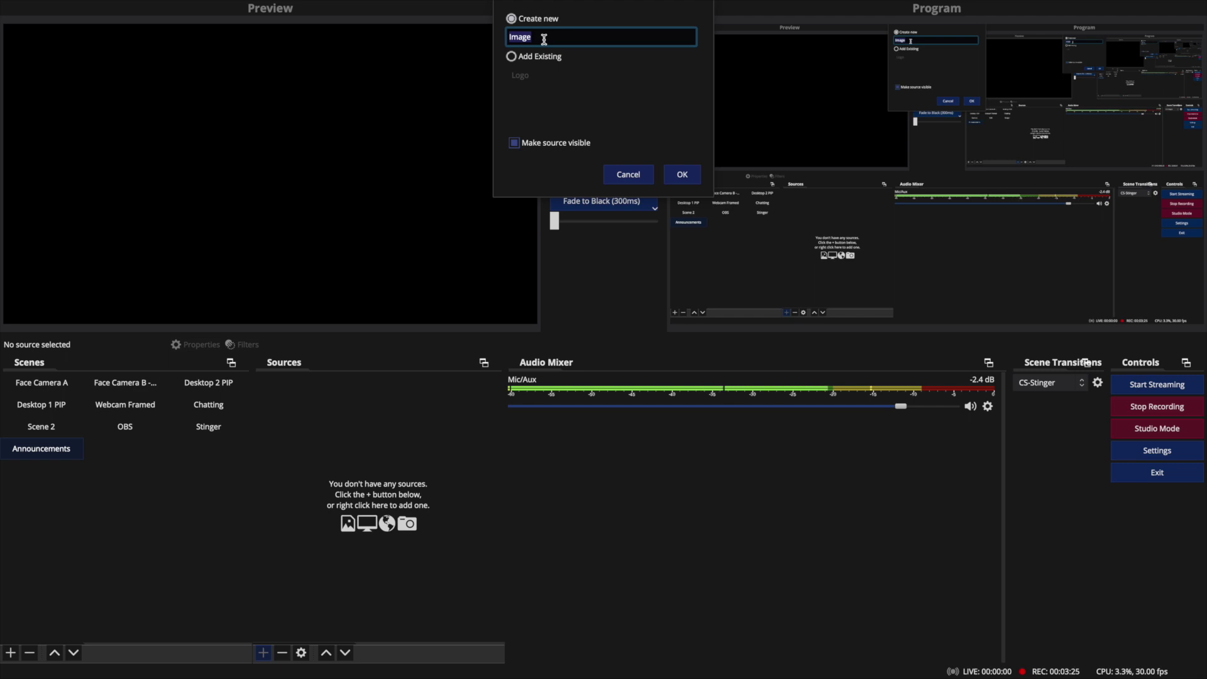
{"action": "type", "text": "An"}
{"action": "type", "text": "n"}
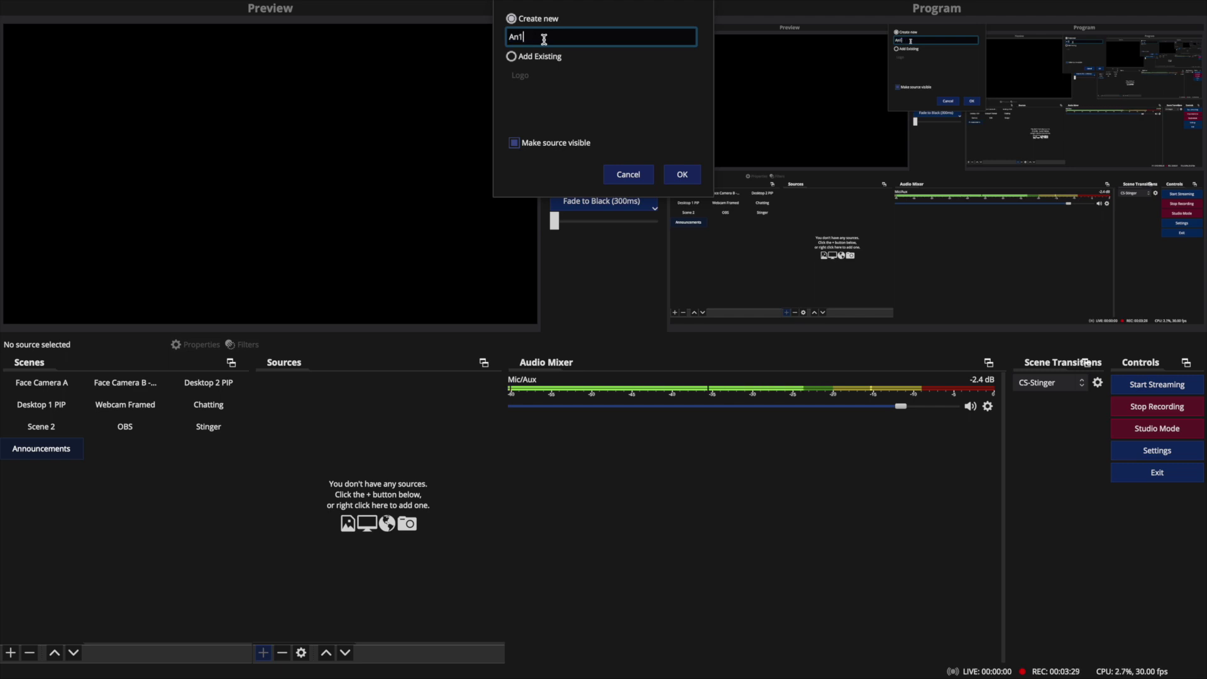
{"action": "left_click", "coordinate": [682, 174]}
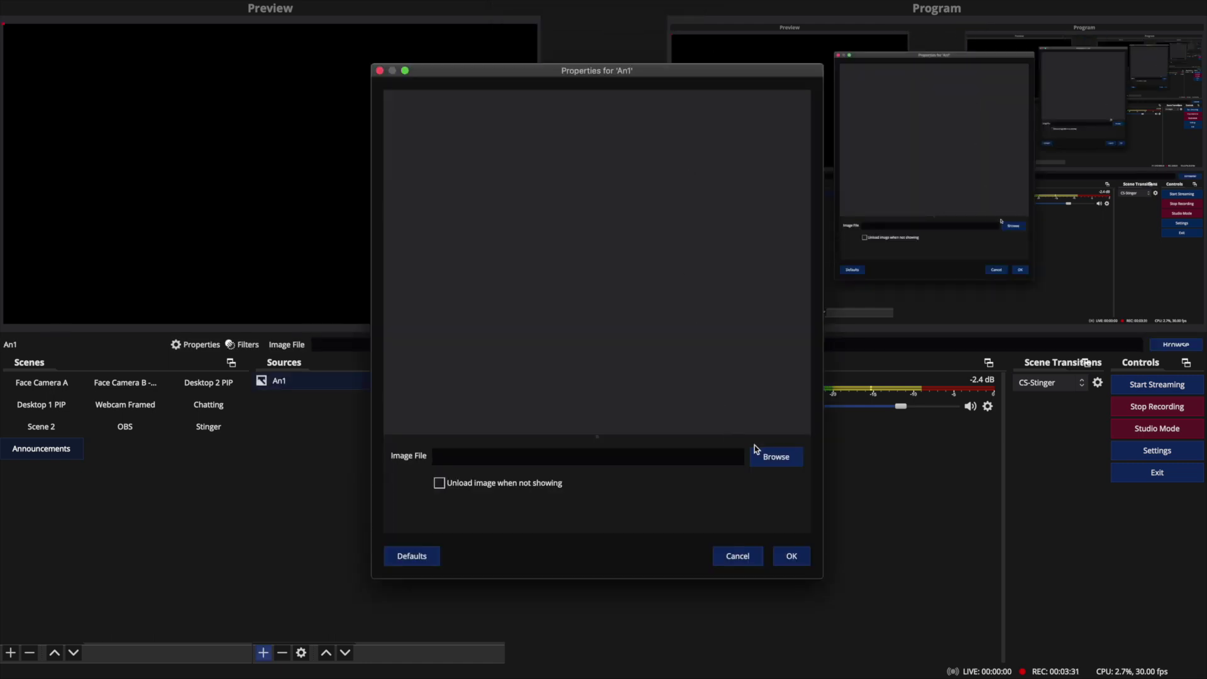
Step: Load the file Welcome To Church Online Sky Lines-Subtitle.jpg into the An1 image source and accept its properties
{"action": "left_click", "coordinate": [772, 461]}
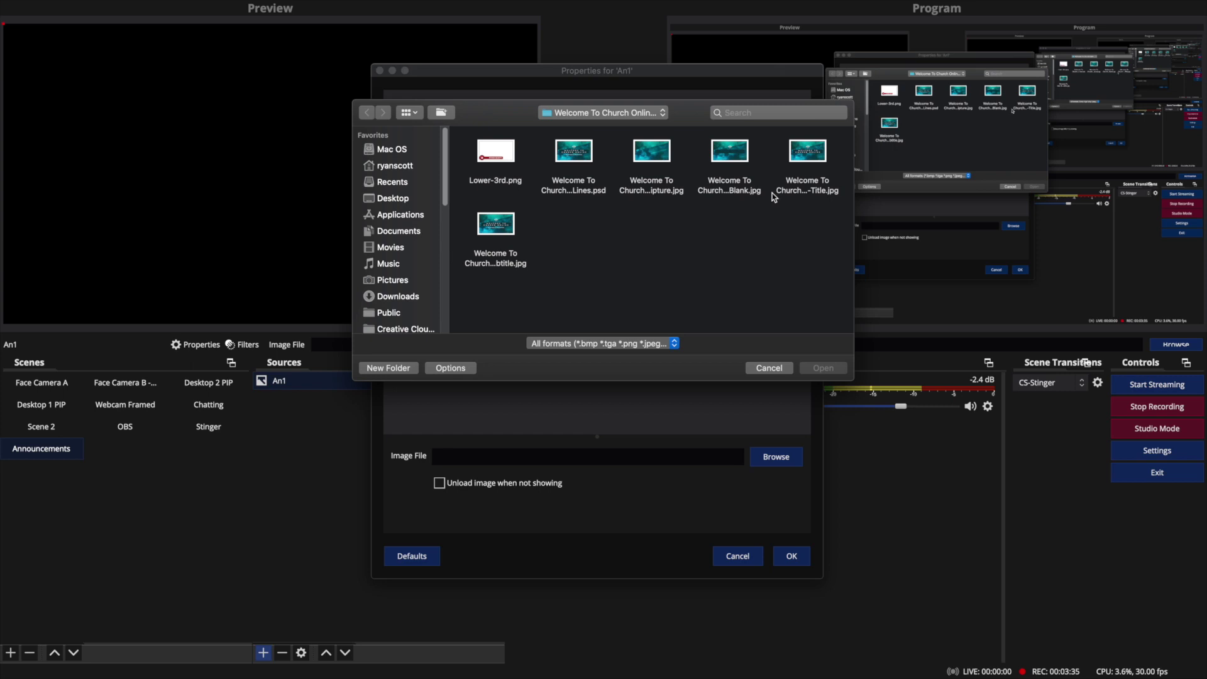
{"action": "left_click", "coordinate": [497, 225]}
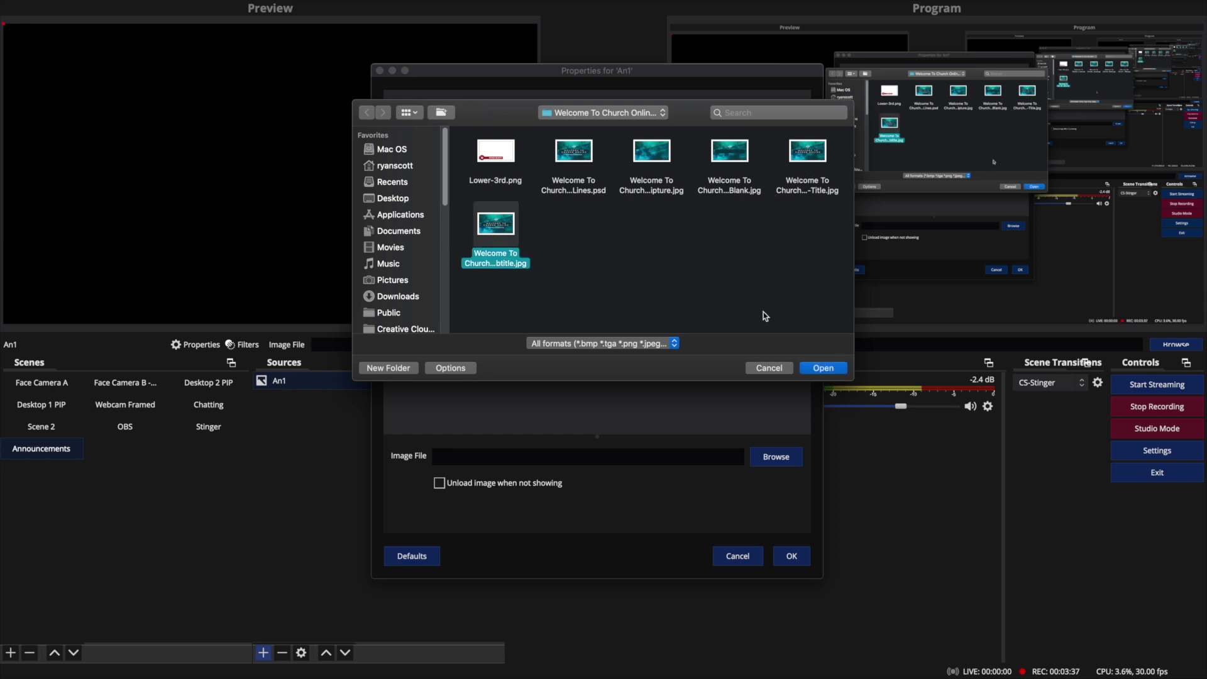
{"action": "left_click", "coordinate": [821, 367]}
{"action": "left_click", "coordinate": [786, 556]}
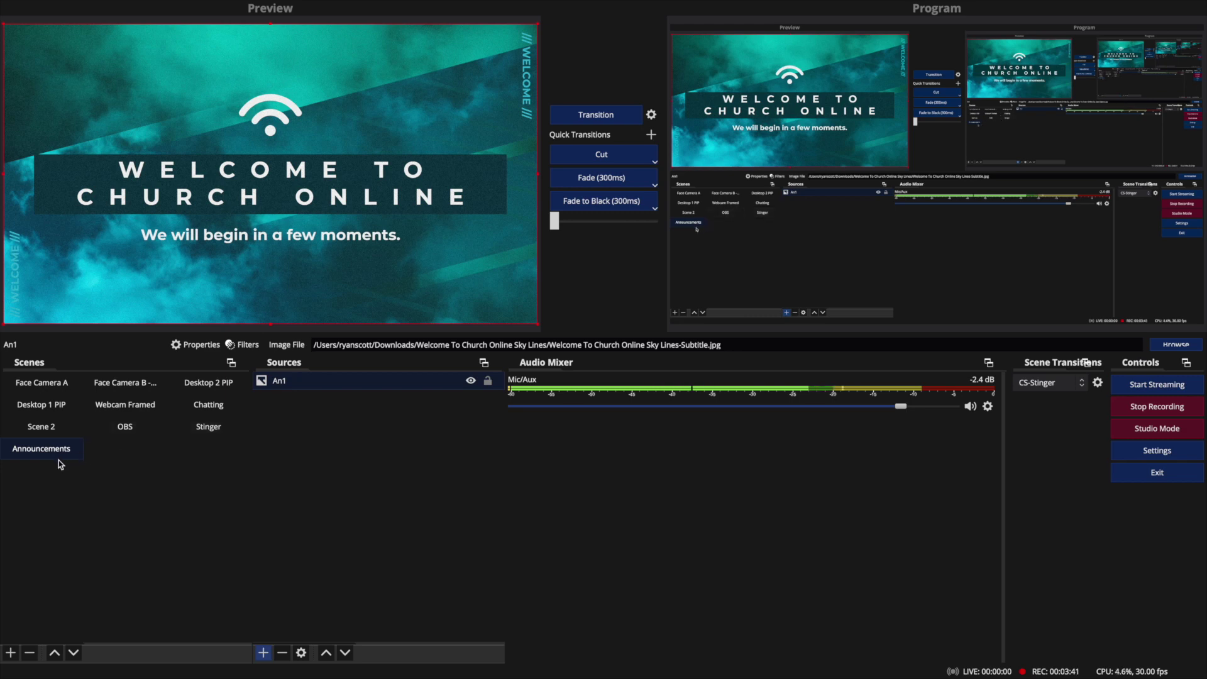
Step: Preview the Face Camera A and Announcements scenes alternately to compare them
{"action": "left_click", "coordinate": [55, 384]}
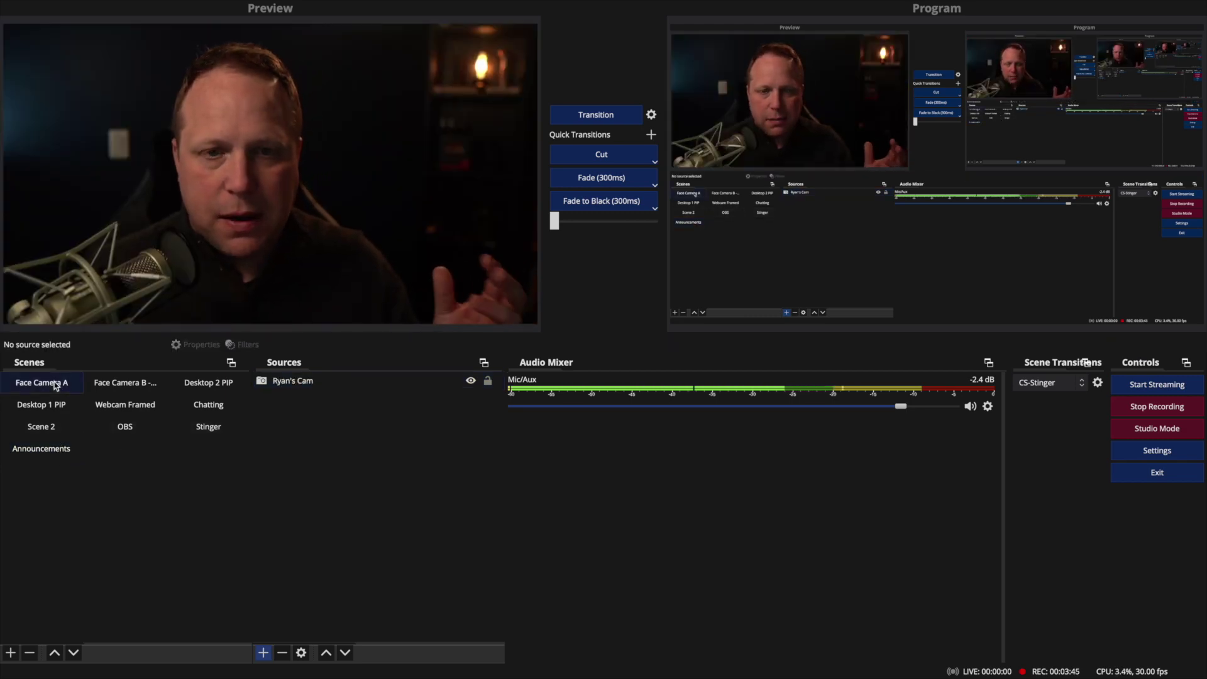
{"action": "left_click", "coordinate": [57, 449]}
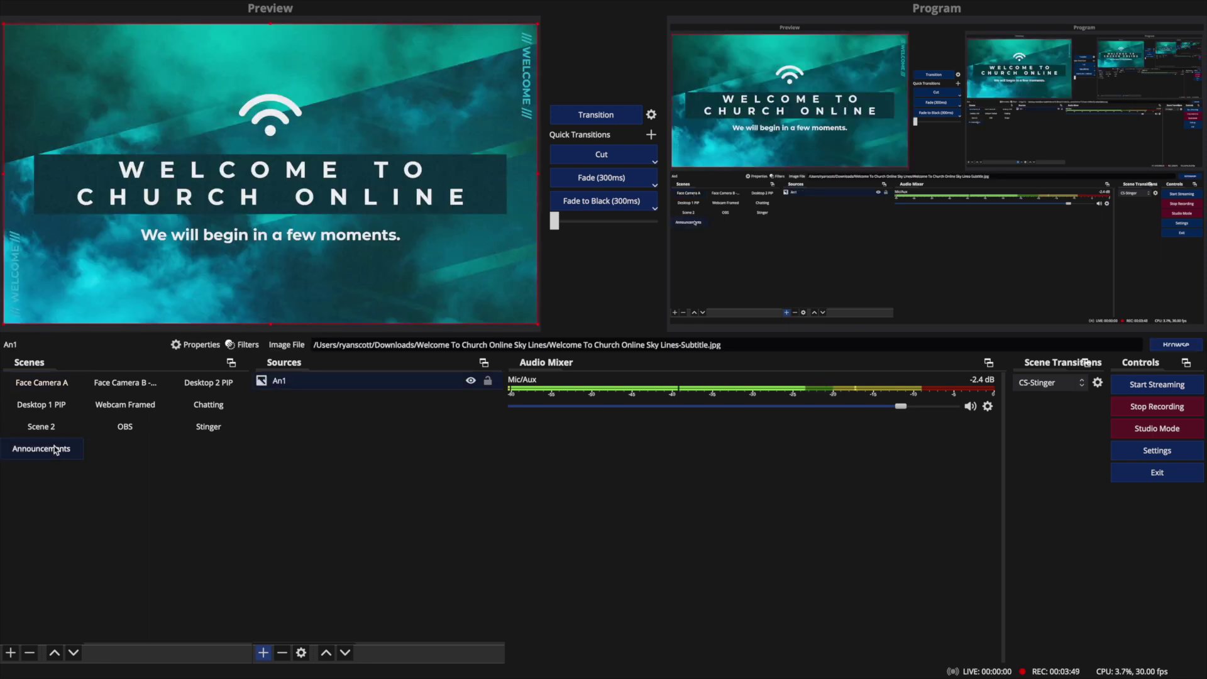
{"action": "left_click", "coordinate": [54, 385]}
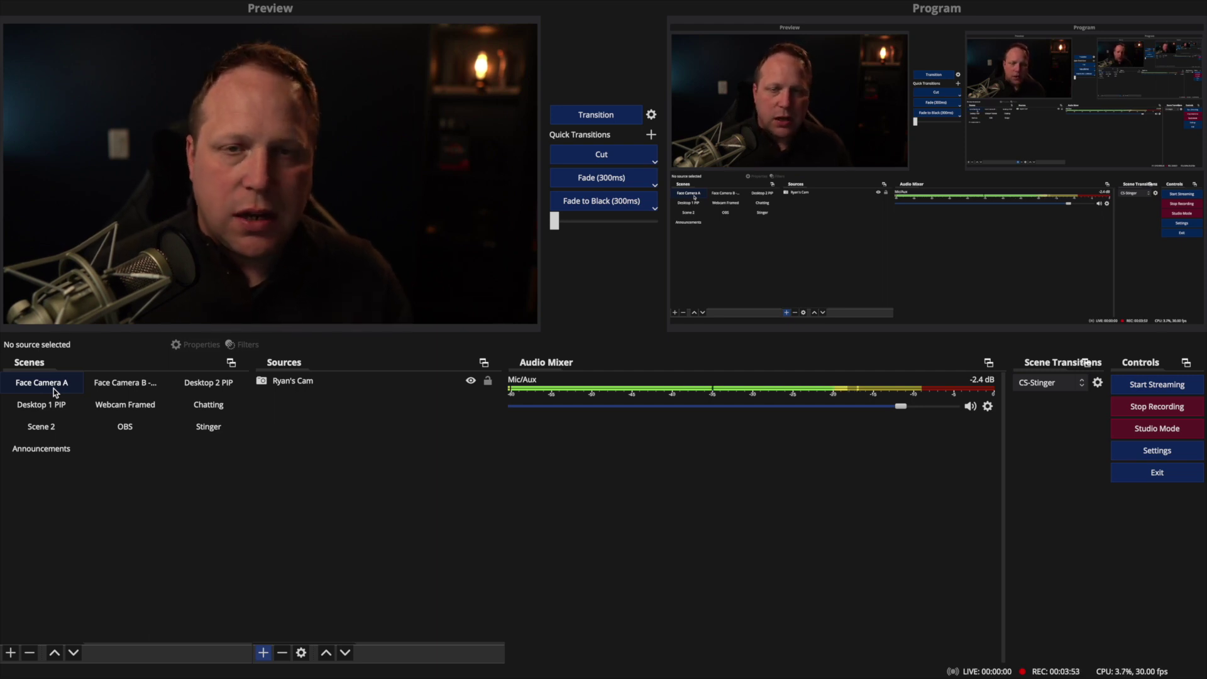
Step: Remove the An1 image source from the Announcements scene
{"action": "left_click", "coordinate": [44, 449]}
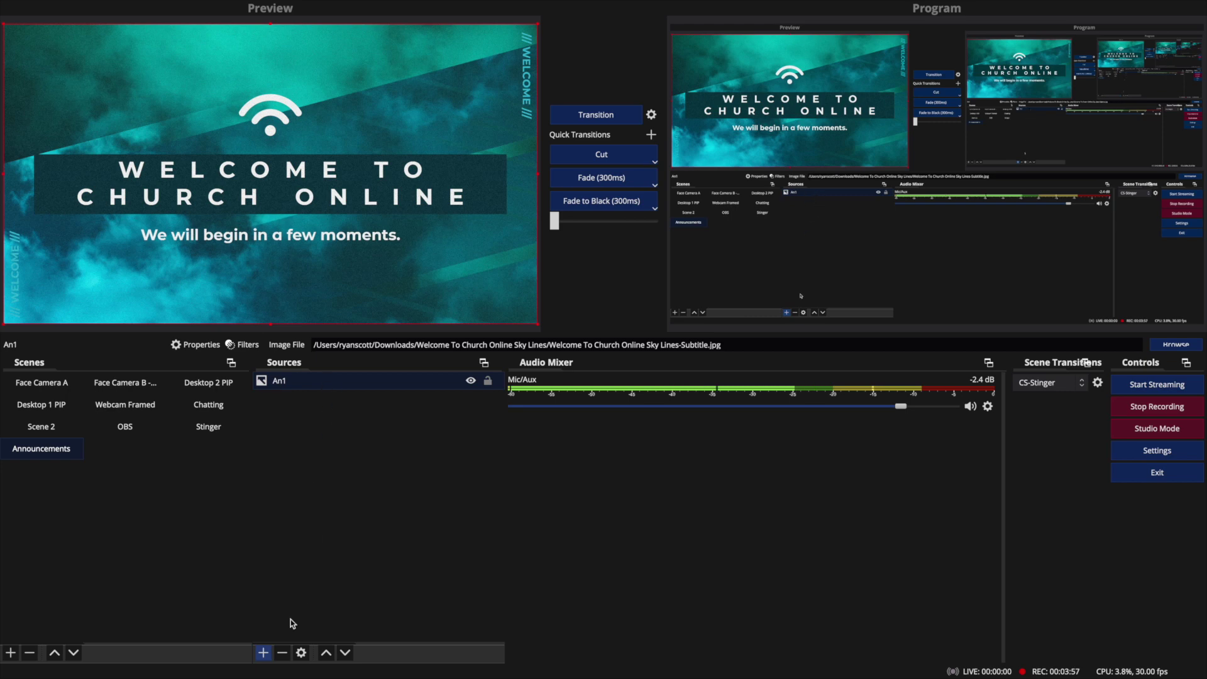
{"action": "left_click", "coordinate": [283, 652]}
{"action": "key", "text": "Return"}
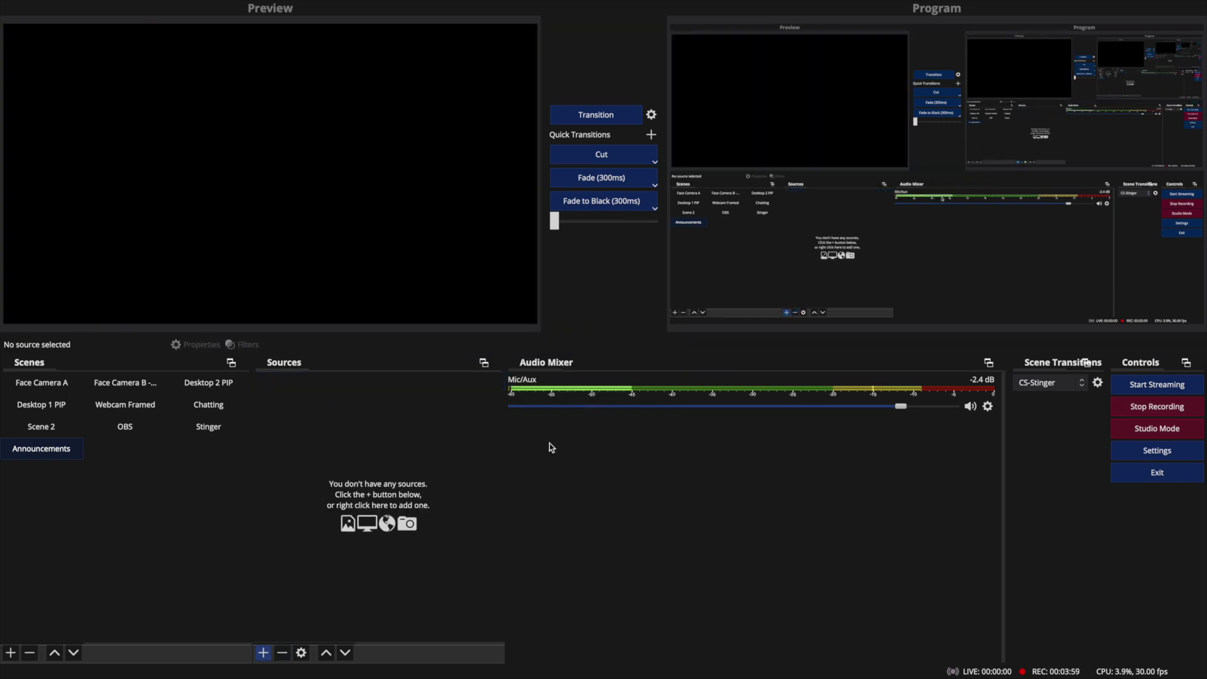
Step: Add a new image slide show source to the Announcements scene, keeping the default name Image Slide Show
{"action": "left_click", "coordinate": [264, 653]}
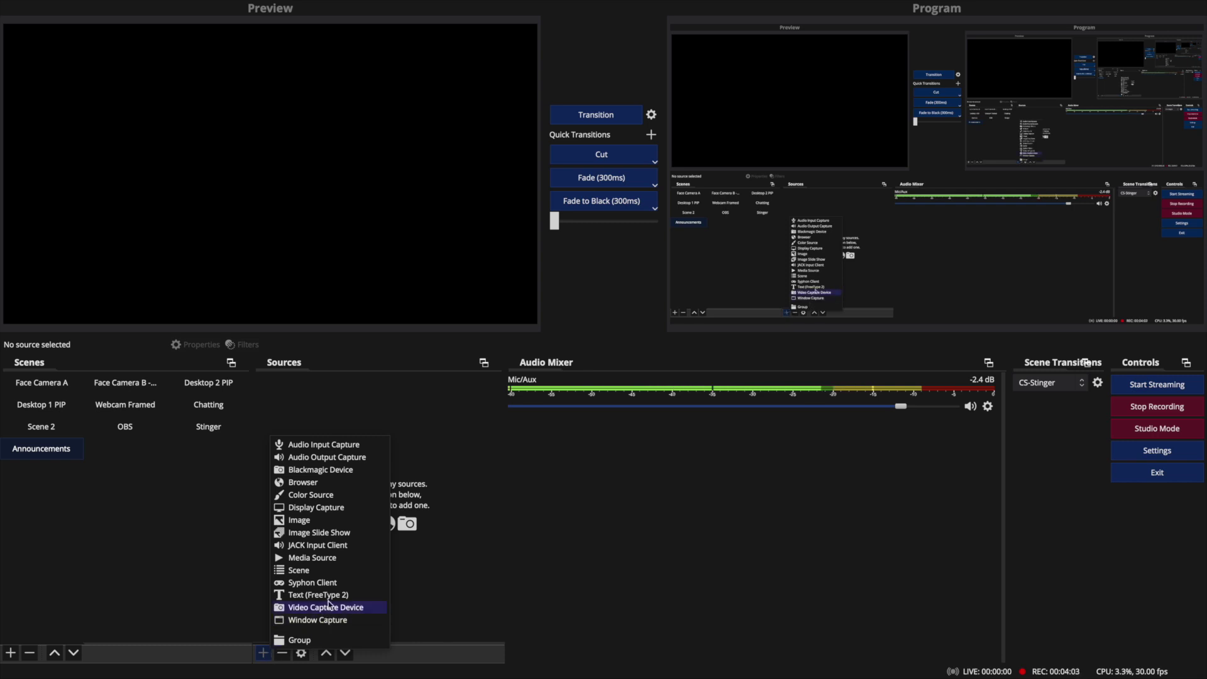
{"action": "left_click", "coordinate": [334, 535]}
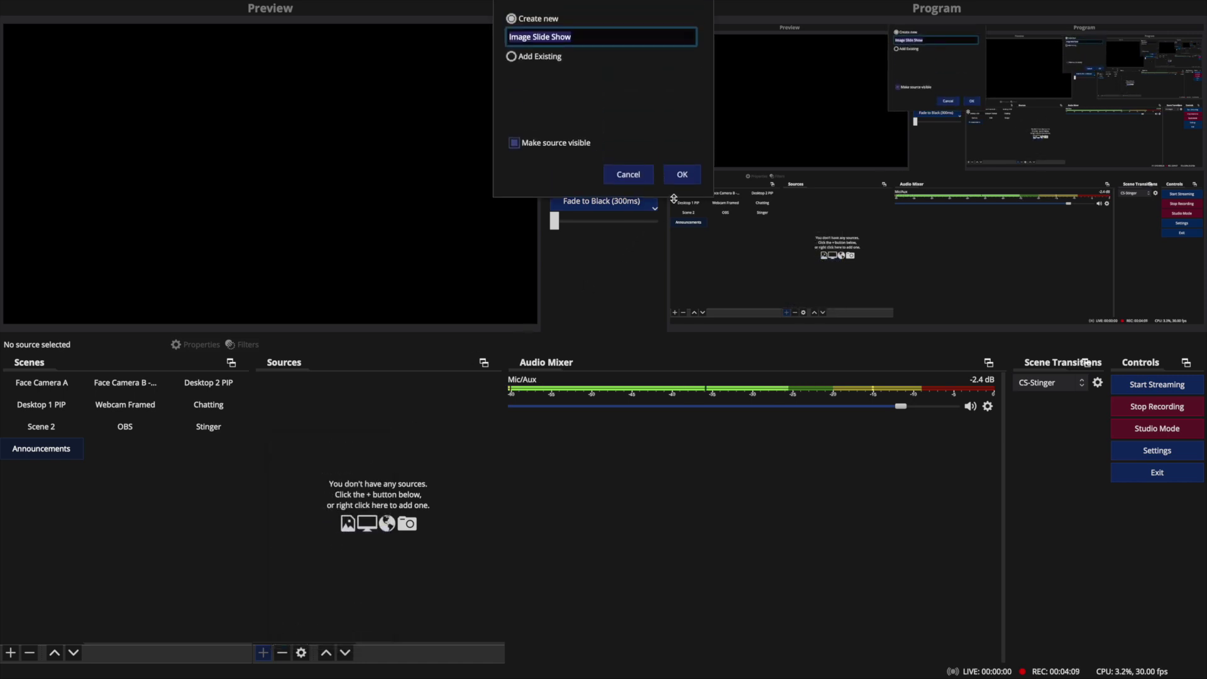
{"action": "left_click", "coordinate": [682, 174]}
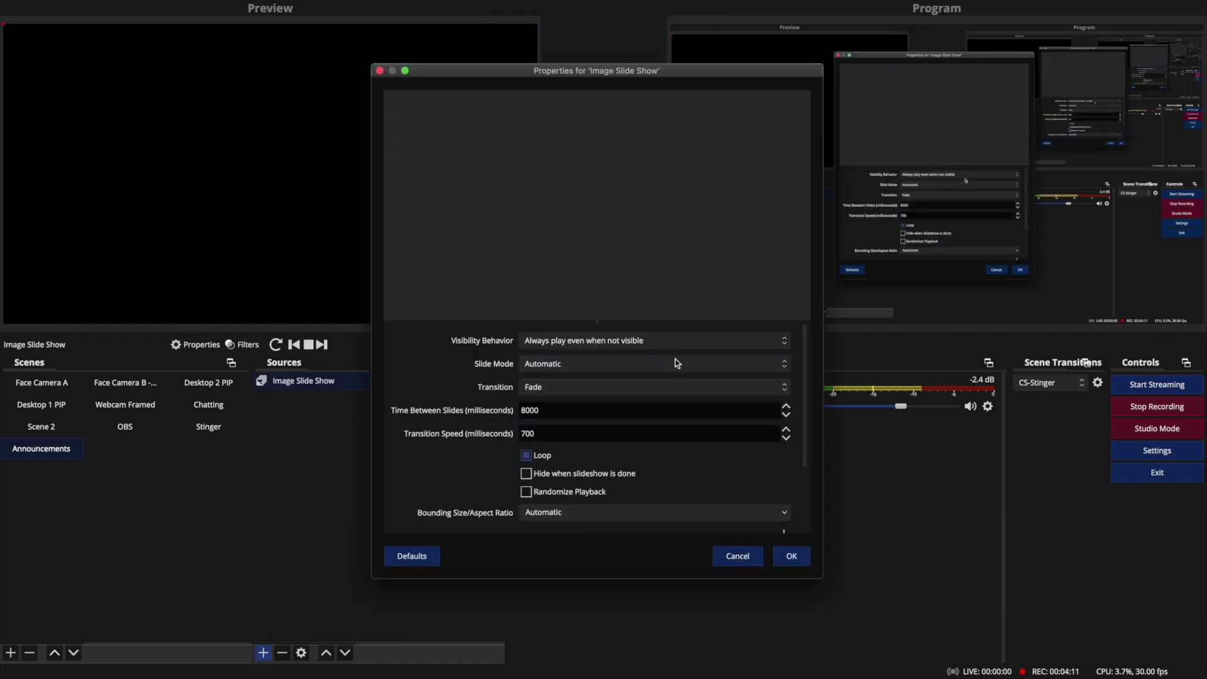
Step: Review the slide show's properties, including the Slide Mode and Transition options, keeping Automatic and Fade
{"action": "scroll", "coordinate": [662, 364], "scroll_direction": "down", "scroll_amount": 2}
{"action": "scroll", "coordinate": [661, 366], "scroll_direction": "up", "scroll_amount": 2}
{"action": "left_click", "coordinate": [559, 366]}
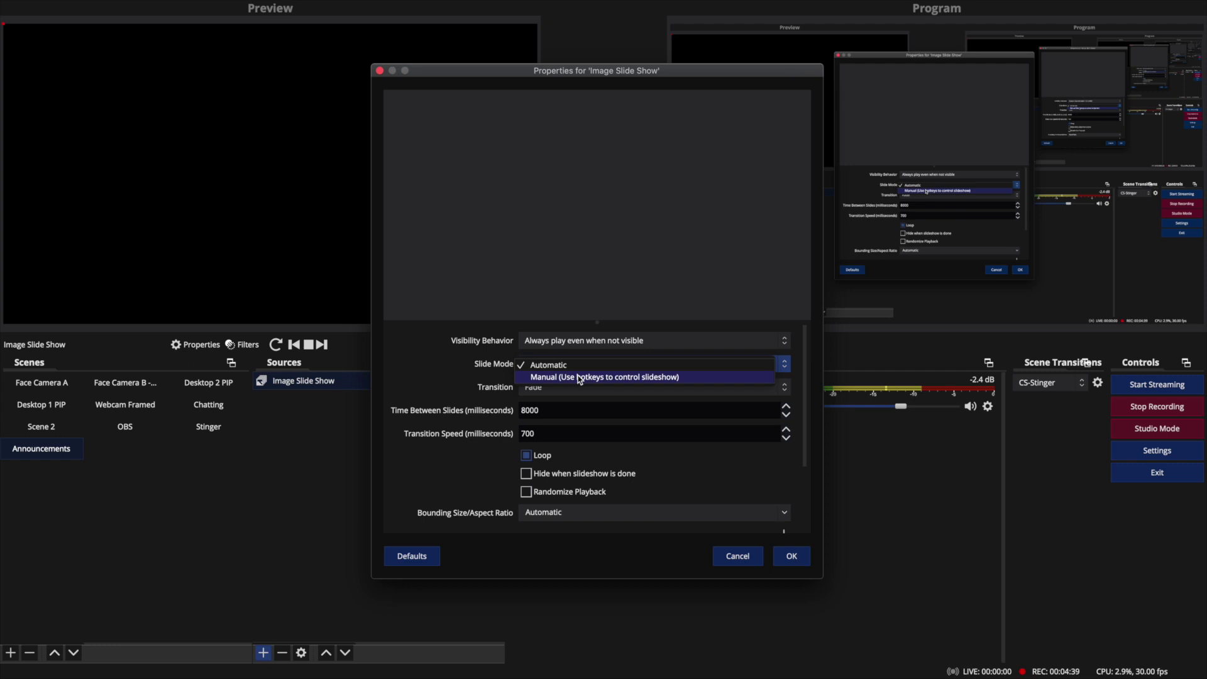
{"action": "left_click", "coordinate": [565, 366]}
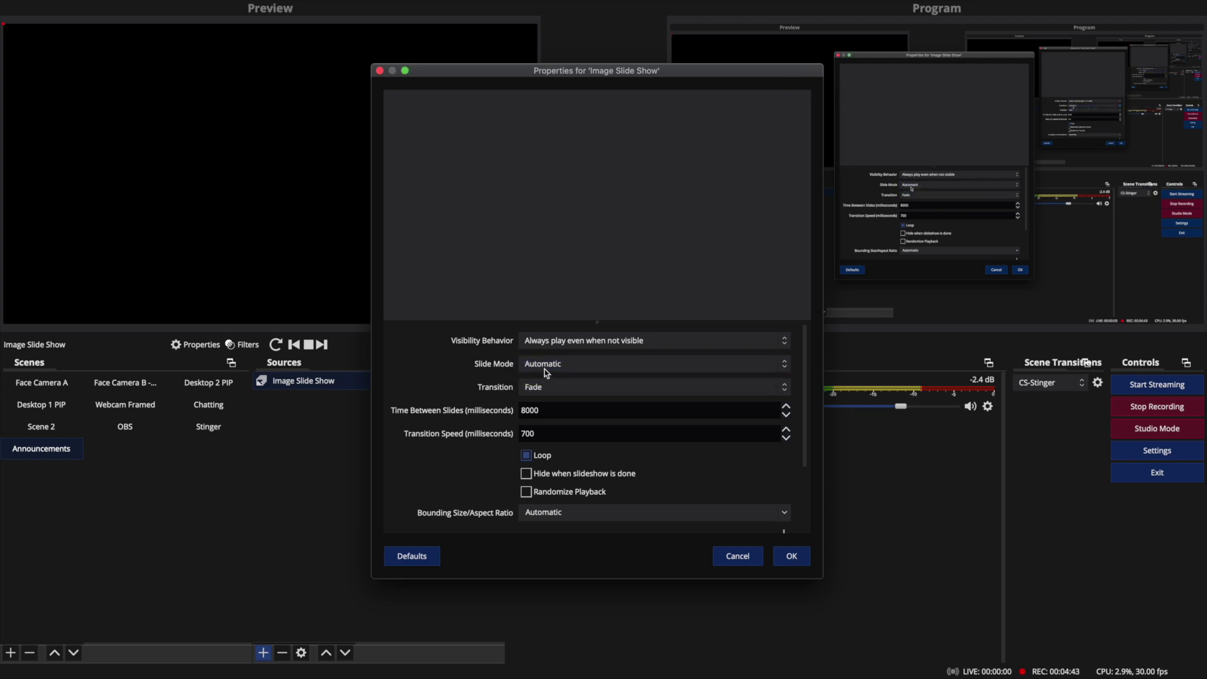
{"action": "left_click", "coordinate": [540, 388]}
{"action": "left_click", "coordinate": [540, 387]}
Step: Add the four Welcome To Church Online JPG images to the slide show's image files and accept its properties
{"action": "scroll", "coordinate": [496, 442], "scroll_direction": "down", "scroll_amount": 3}
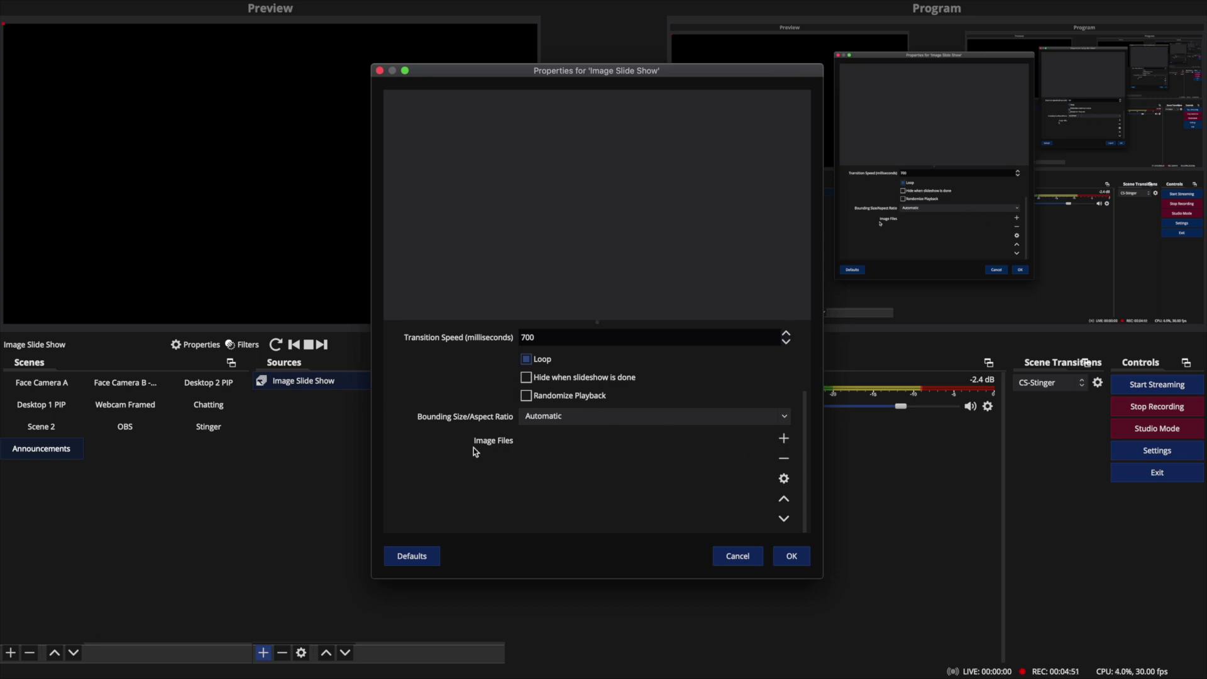
{"action": "left_click", "coordinate": [783, 439]}
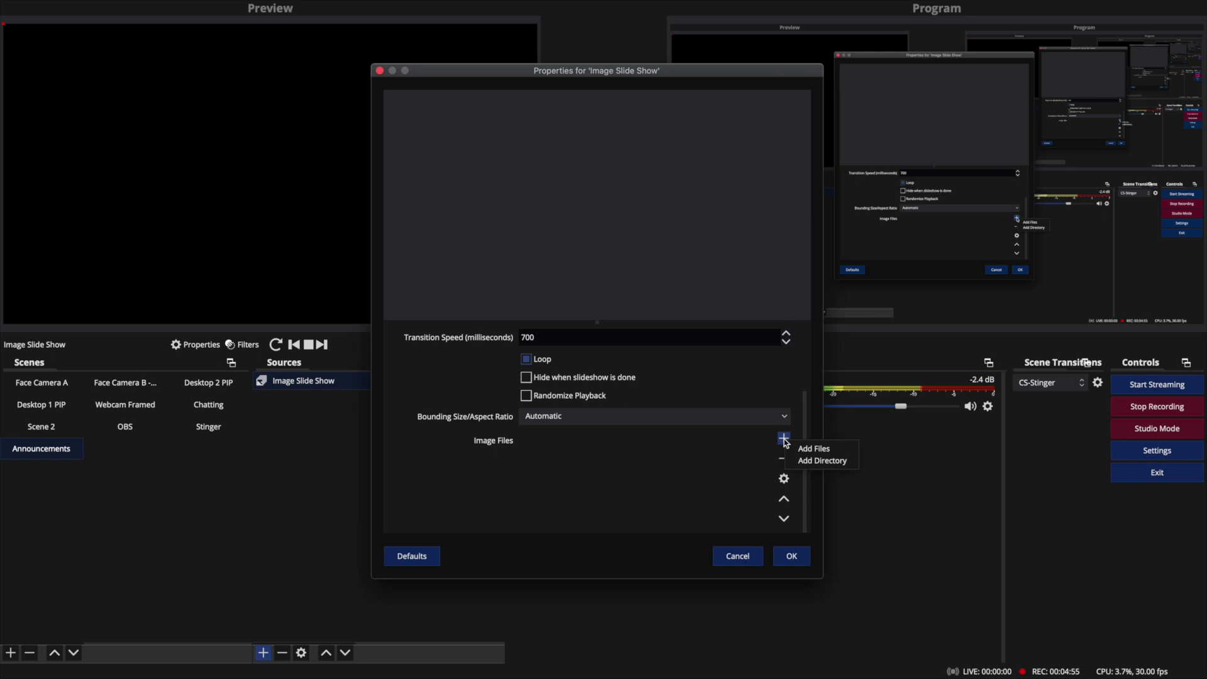
{"action": "left_click", "coordinate": [804, 446]}
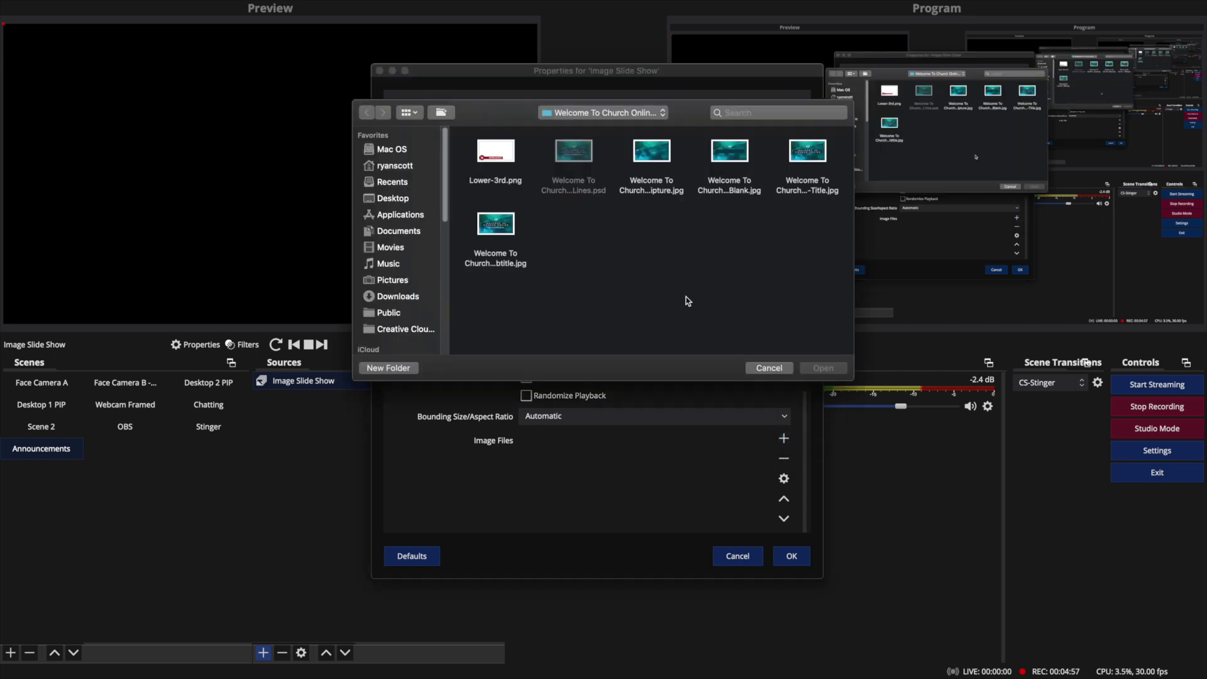
{"action": "left_click", "coordinate": [651, 154]}
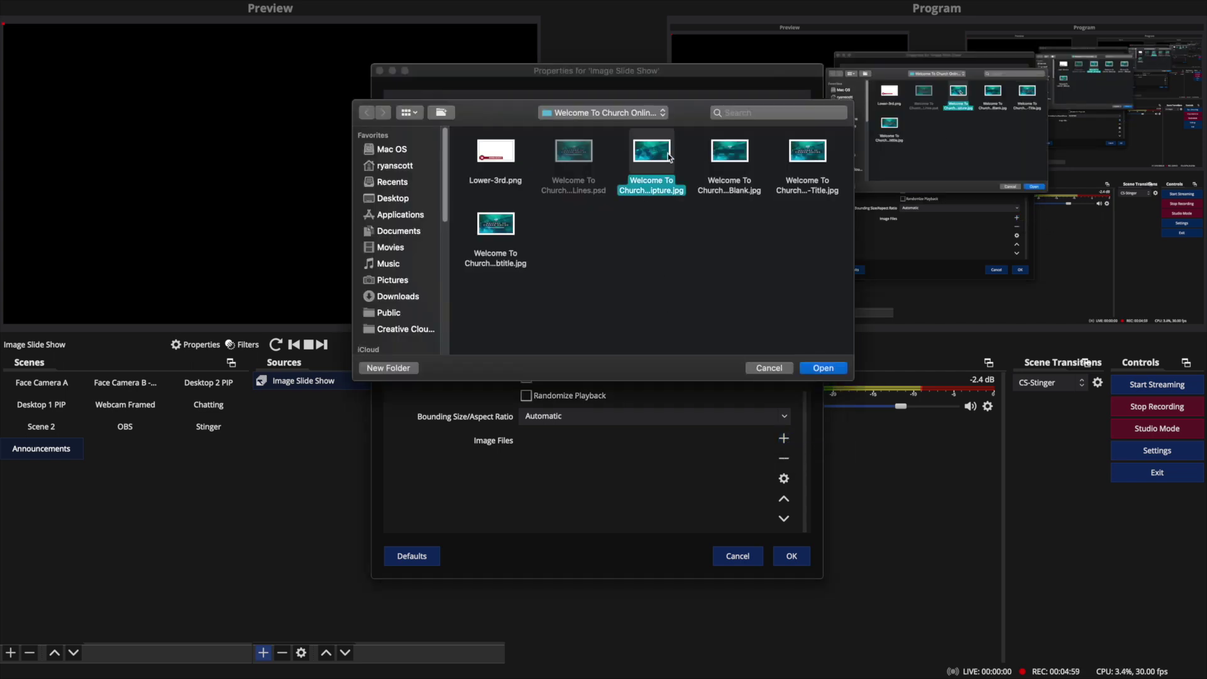
{"action": "left_click", "coordinate": [734, 154], "text": "super"}
{"action": "left_click", "coordinate": [806, 152], "text": "super"}
{"action": "left_click", "coordinate": [506, 226], "text": "super"}
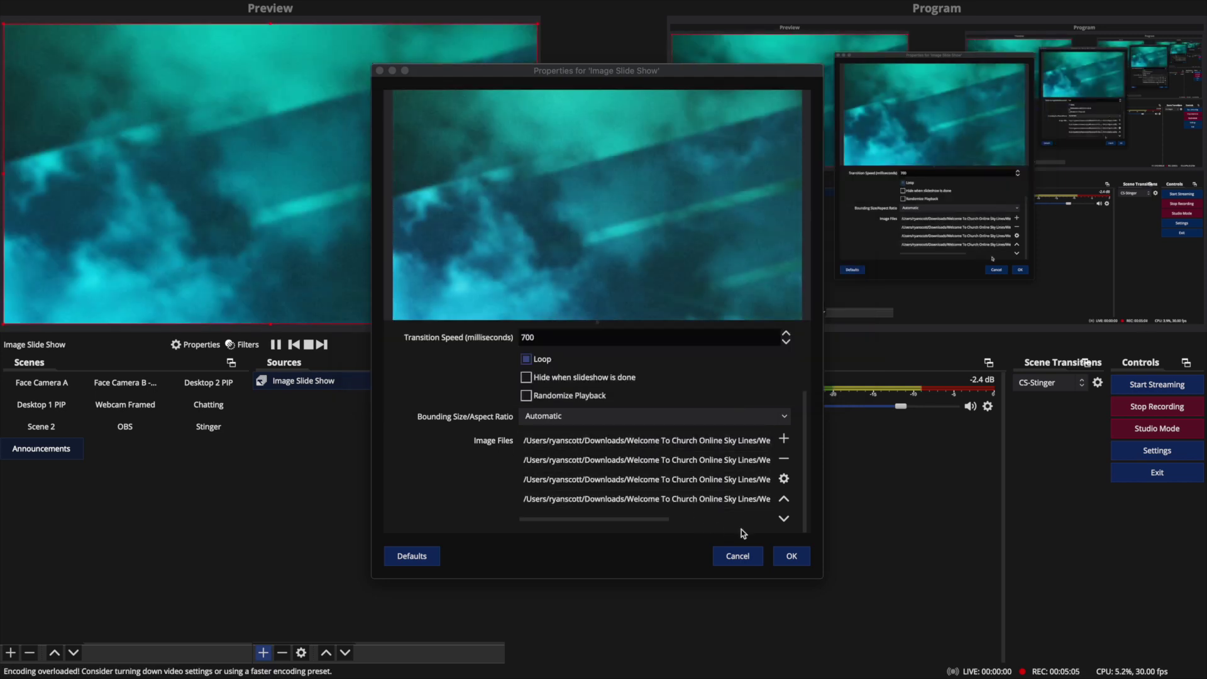
{"action": "left_click", "coordinate": [792, 555]}
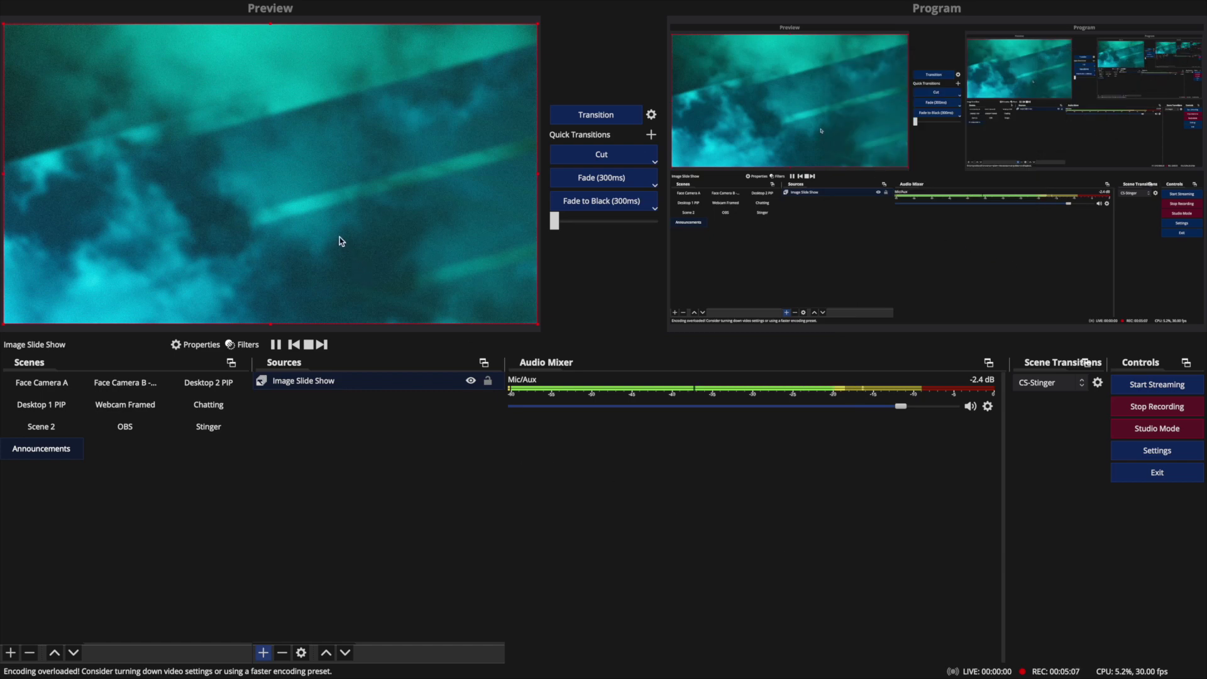
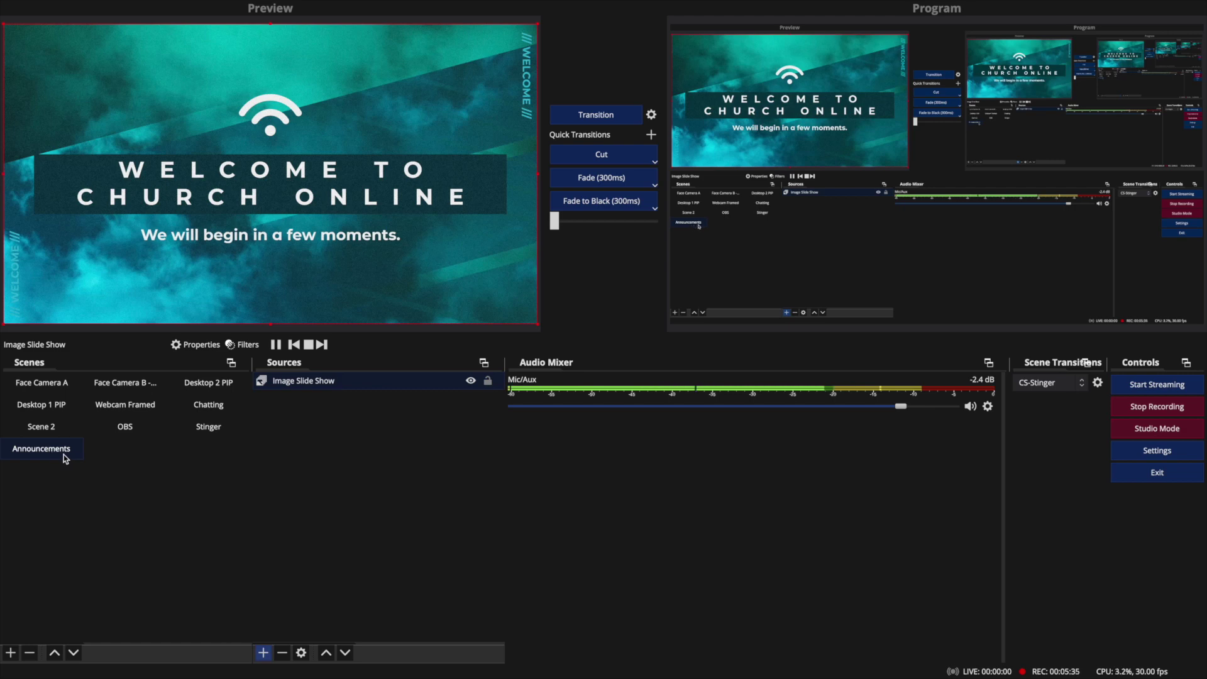
Step: Add the existing Announcements scene as a source in the Face Camera A scene
{"action": "left_click", "coordinate": [52, 383]}
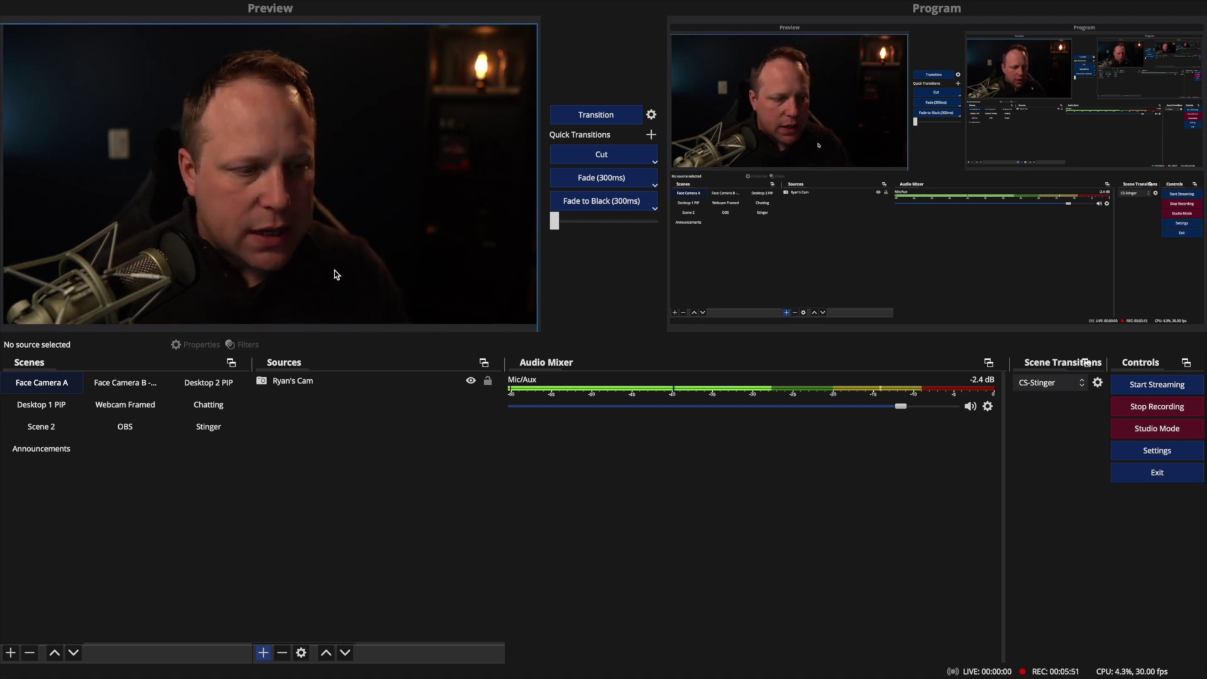
{"action": "left_click", "coordinate": [35, 387]}
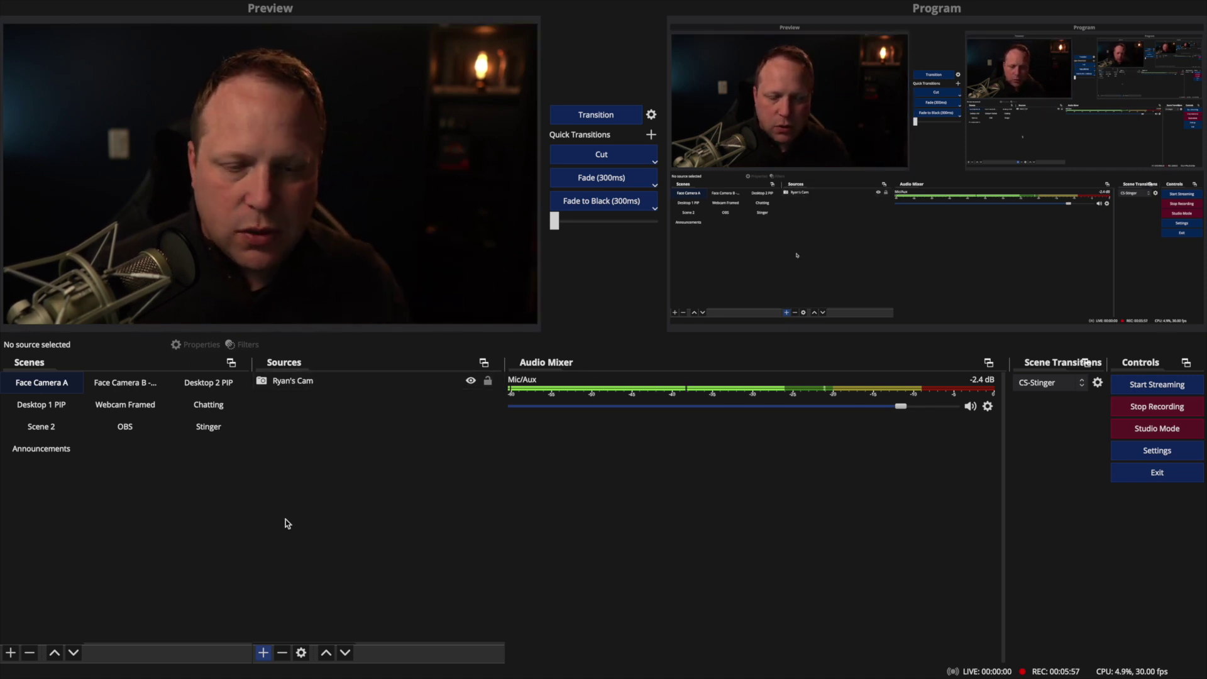
{"action": "left_click", "coordinate": [266, 654]}
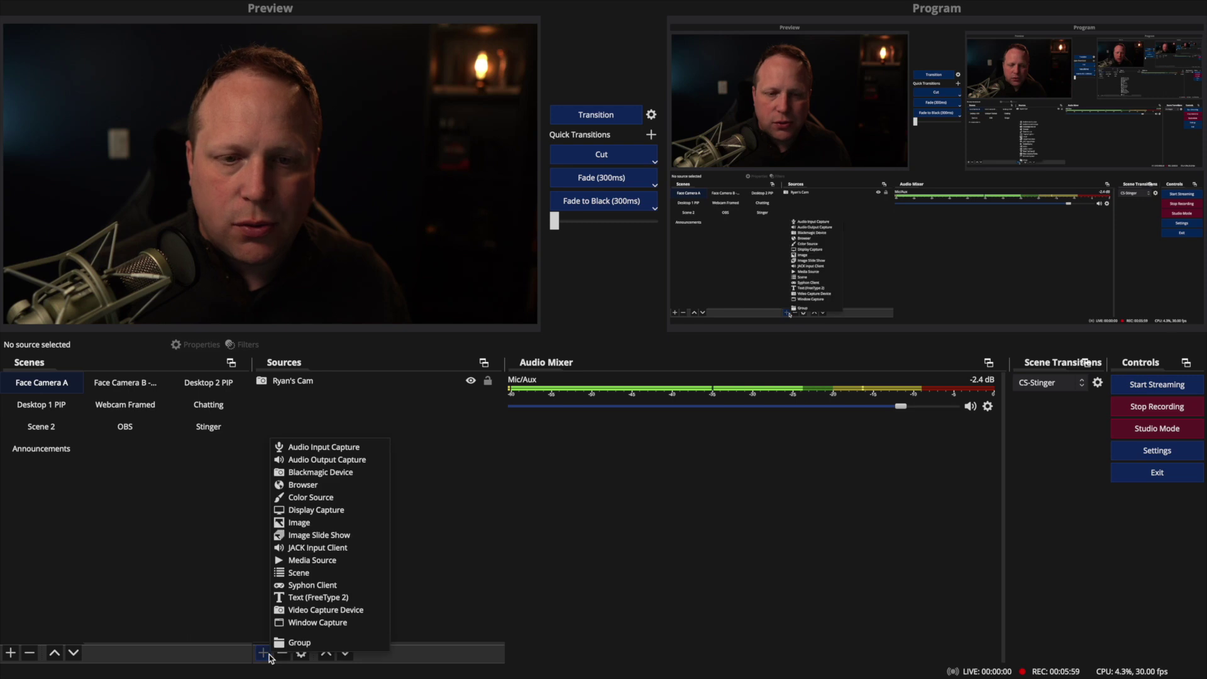
{"action": "left_click", "coordinate": [299, 573]}
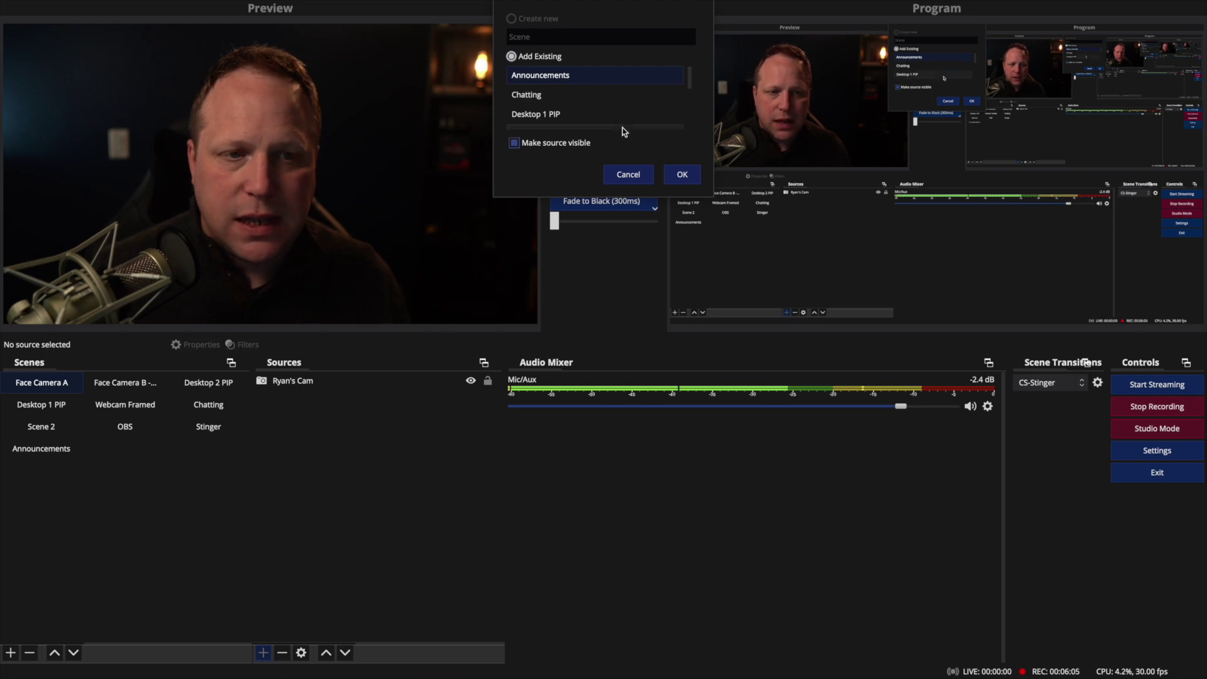
{"action": "left_click", "coordinate": [692, 179]}
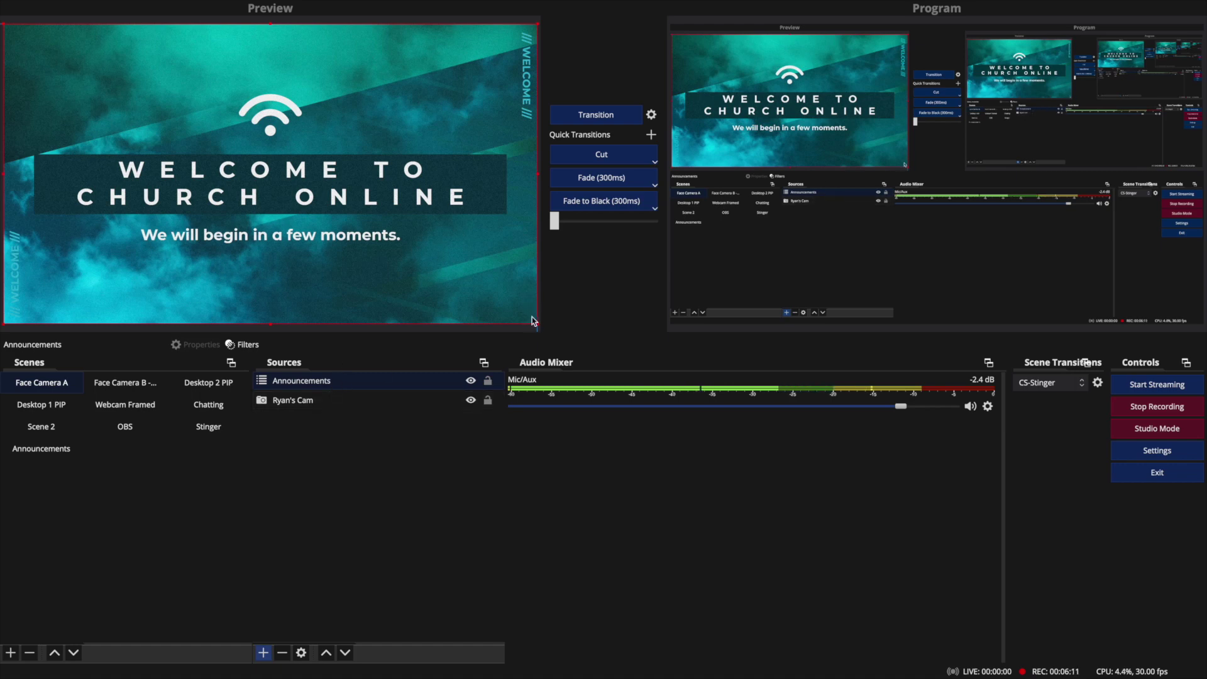
Step: Shrink the Announcements source to about a third of the frame width and place it in the camera picture's upper-right corner
{"action": "left_click_drag", "start_coordinate": [536, 323], "coordinate": [163, 127]}
{"action": "left_click_drag", "start_coordinate": [108, 87], "coordinate": [444, 108]}
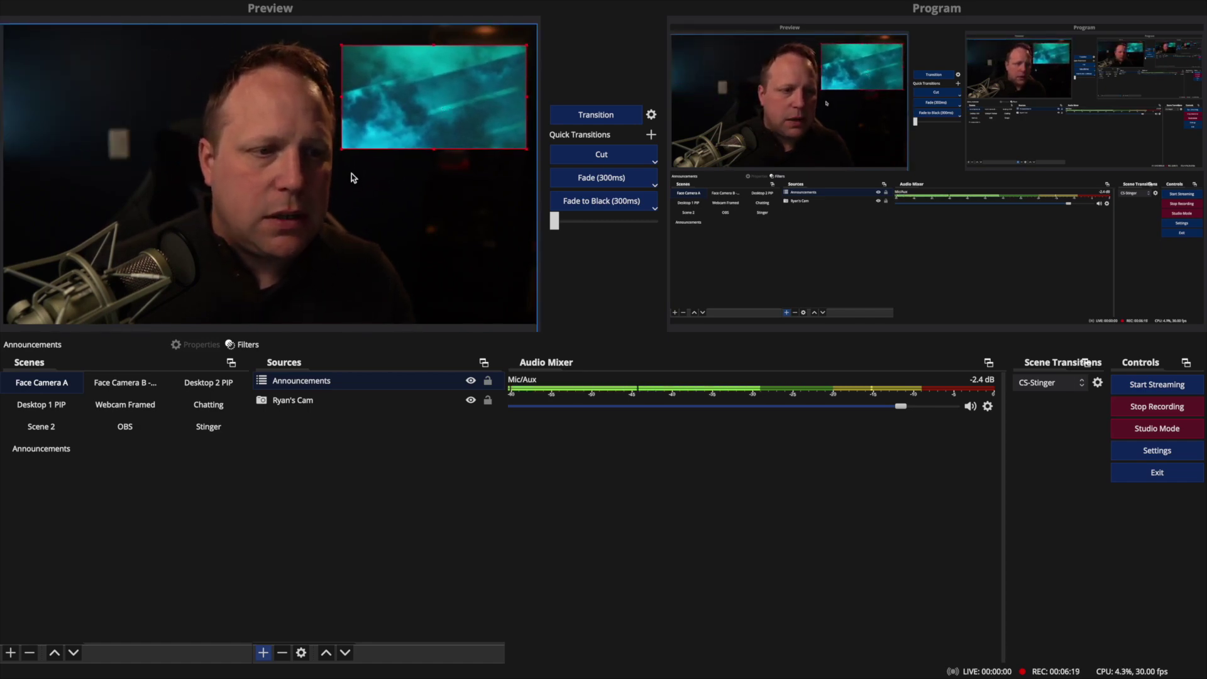
Step: Enlarge the Announcements source to about two fifths of the frame width and place it in the camera picture's lower-right area
{"action": "left_click_drag", "start_coordinate": [342, 150], "coordinate": [331, 155]}
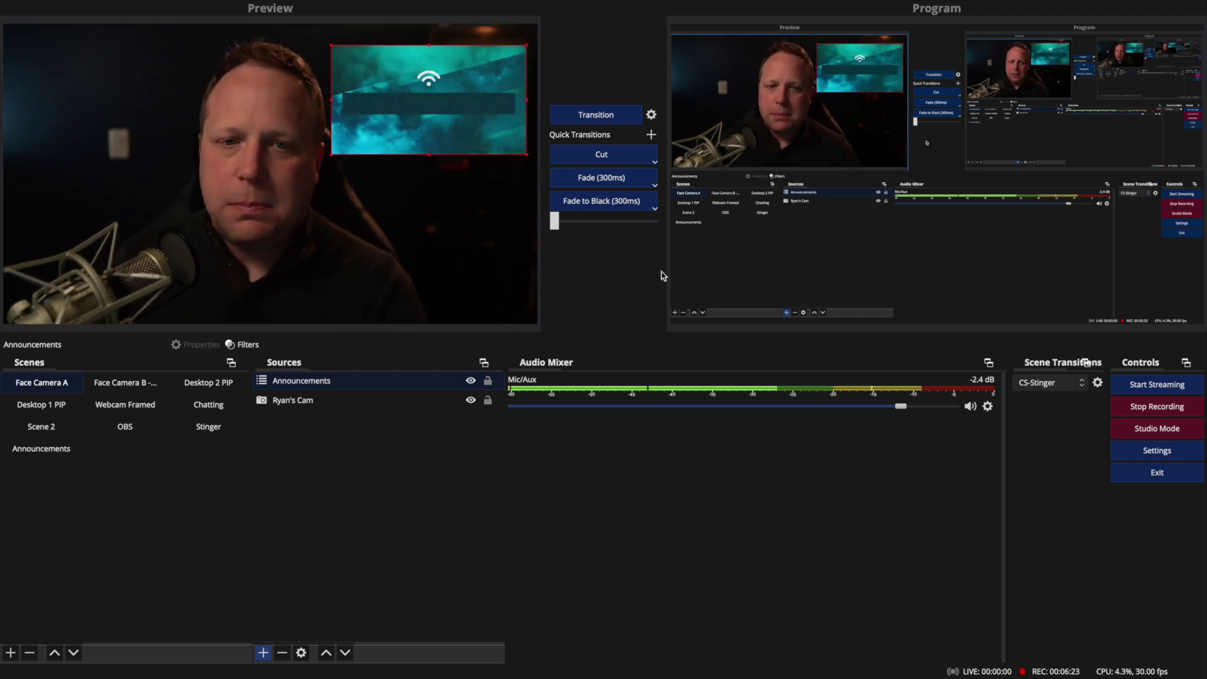
{"action": "left_click", "coordinate": [617, 116]}
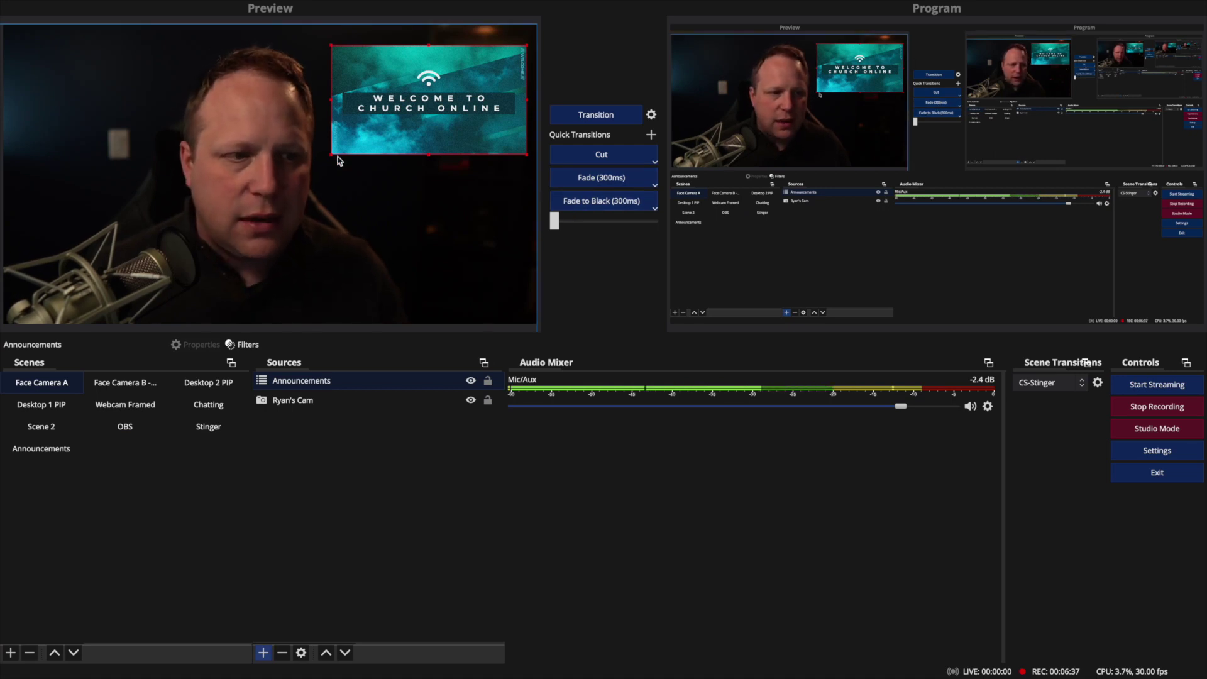
{"action": "left_click_drag", "start_coordinate": [331, 154], "coordinate": [306, 168]}
{"action": "left_click_drag", "start_coordinate": [378, 141], "coordinate": [368, 281]}
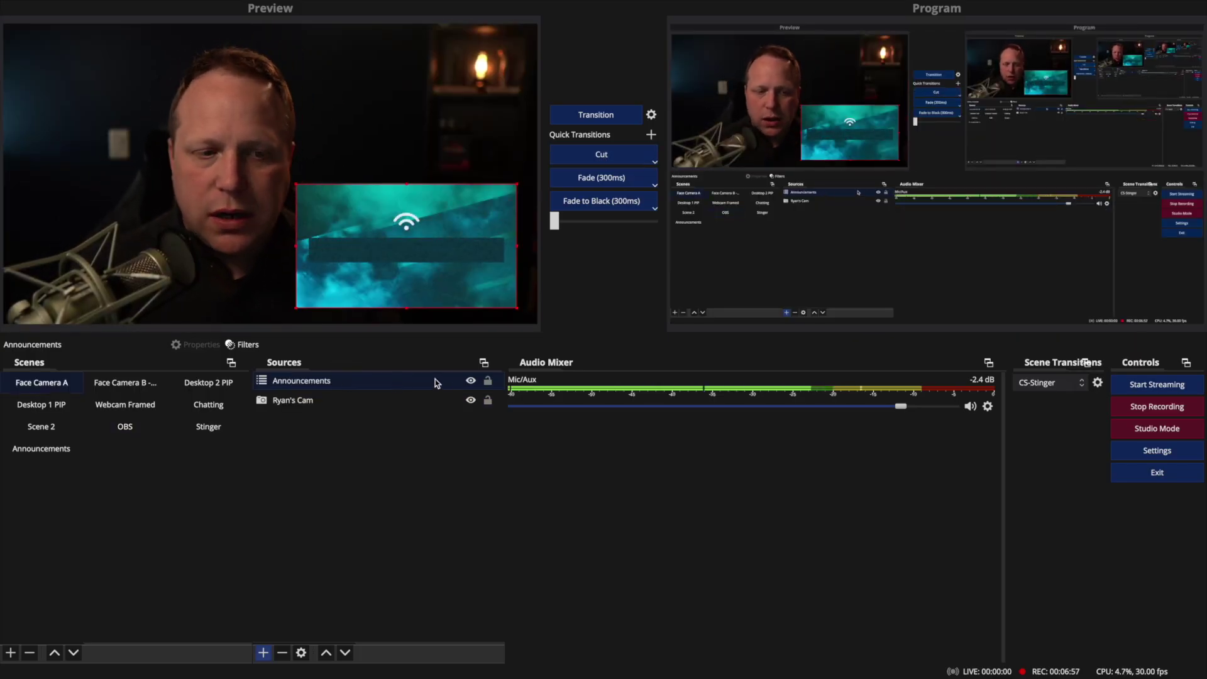
Step: Compare Face Camera A with the Announcements source off and on, and view the standalone Announcements scene before returning to Face Camera A
{"action": "left_click", "coordinate": [471, 381]}
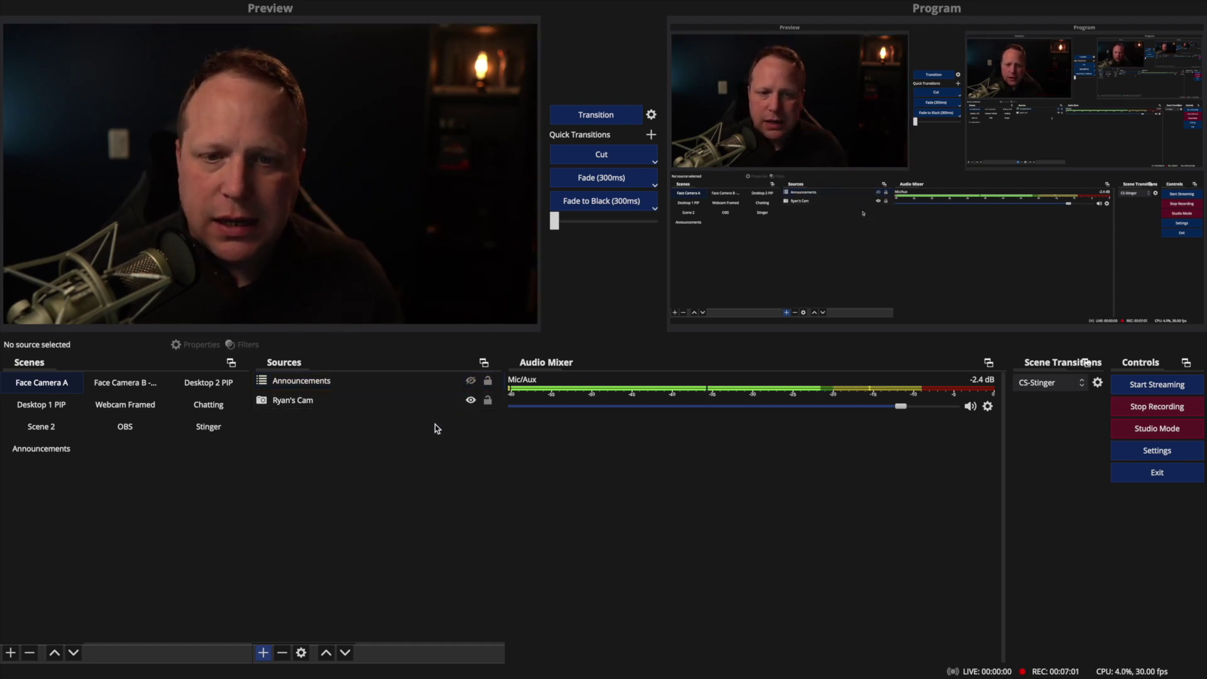
{"action": "left_click", "coordinate": [471, 382]}
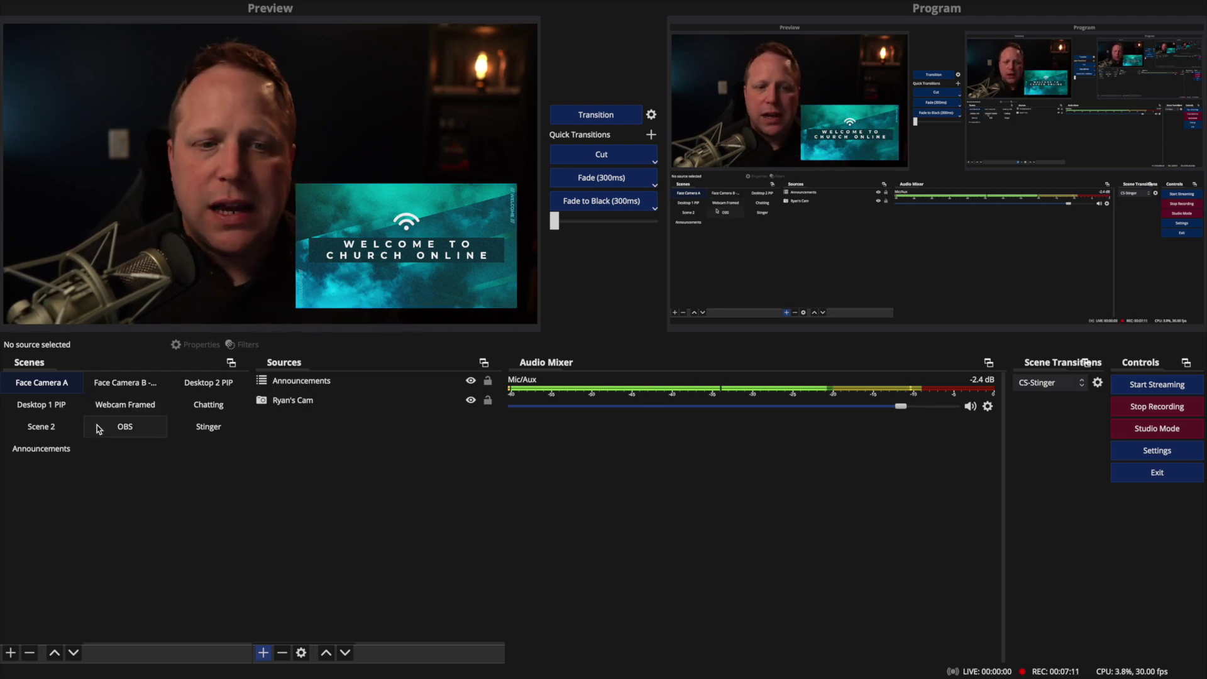
{"action": "left_click", "coordinate": [60, 453]}
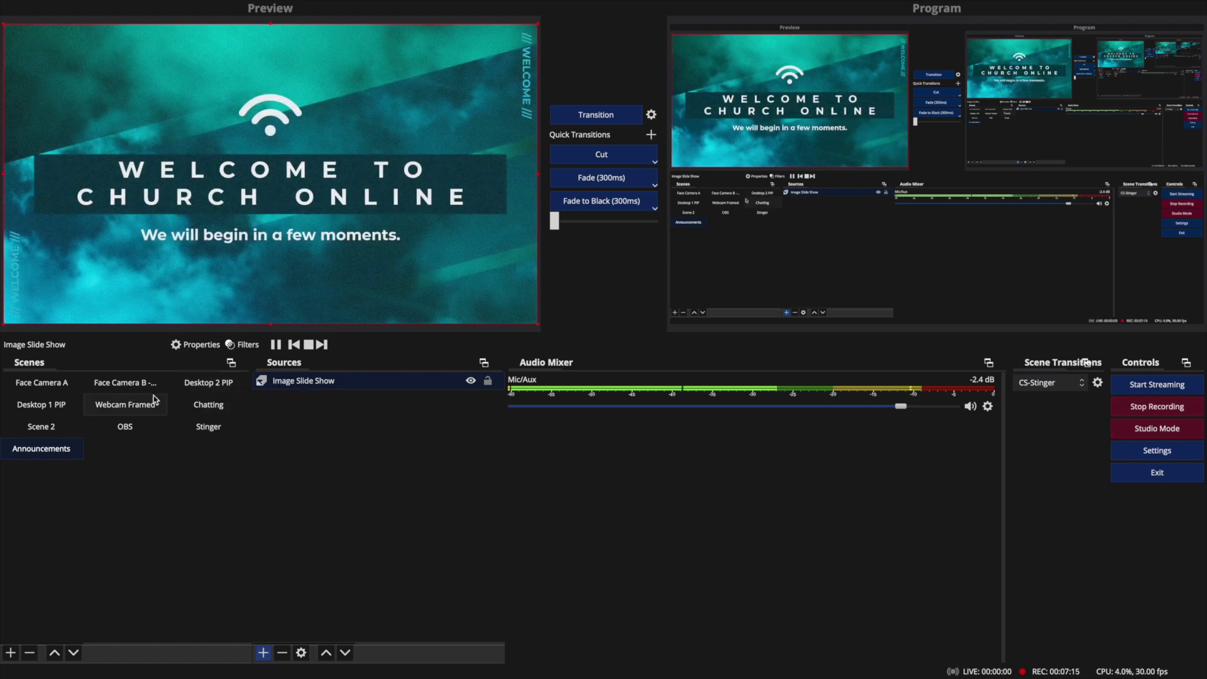
{"action": "left_click", "coordinate": [62, 404]}
{"action": "left_click", "coordinate": [72, 385]}
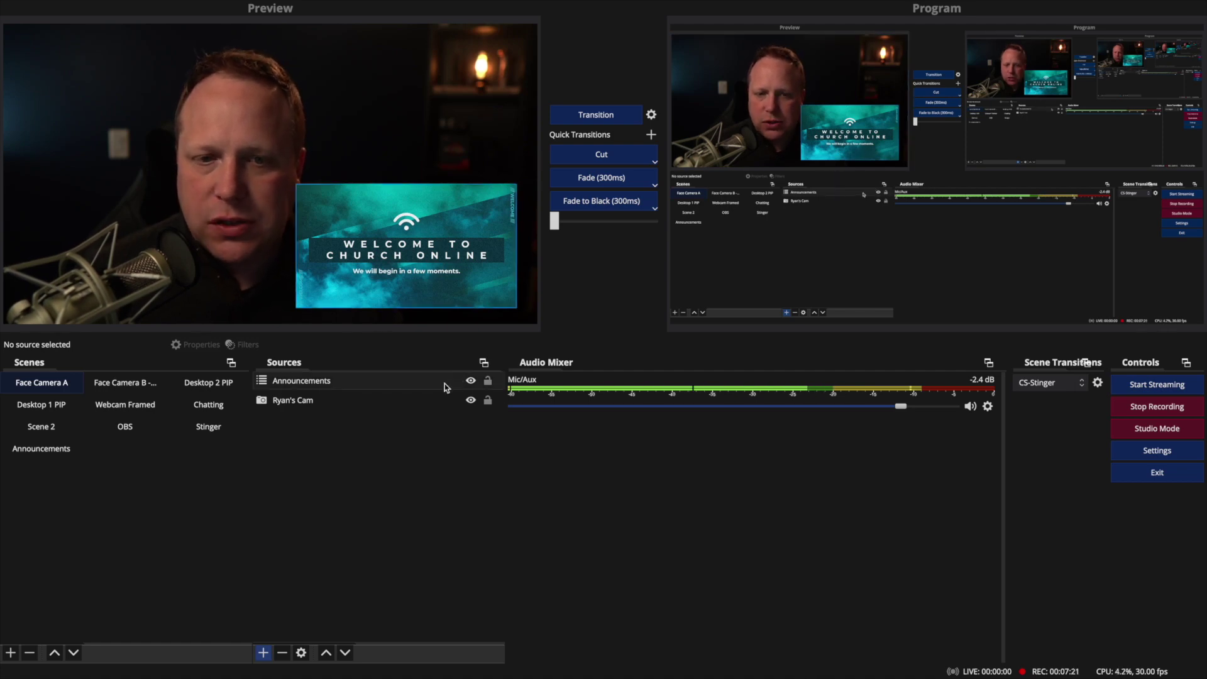
Step: Test switching the Announcements picture-in-picture off and on in Face Camera A, and leave it hidden
{"action": "left_click", "coordinate": [471, 380]}
{"action": "left_click", "coordinate": [470, 381]}
{"action": "left_click", "coordinate": [471, 381]}
{"action": "left_click", "coordinate": [470, 381]}
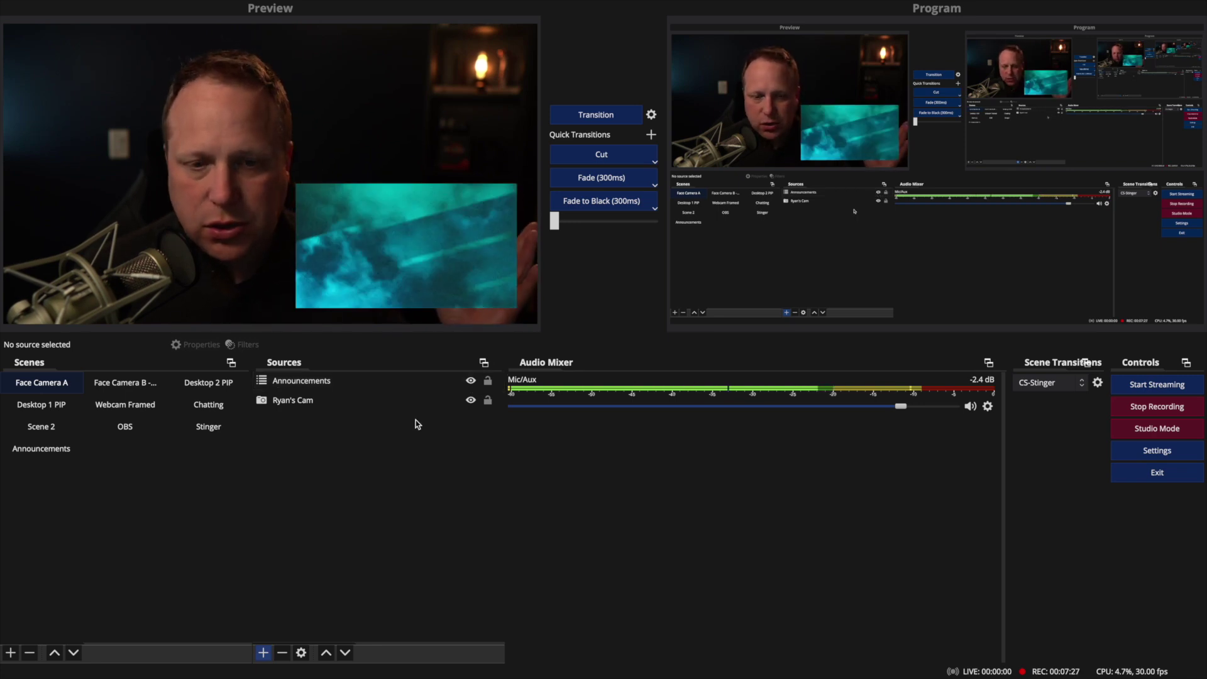
{"action": "left_click", "coordinate": [468, 387]}
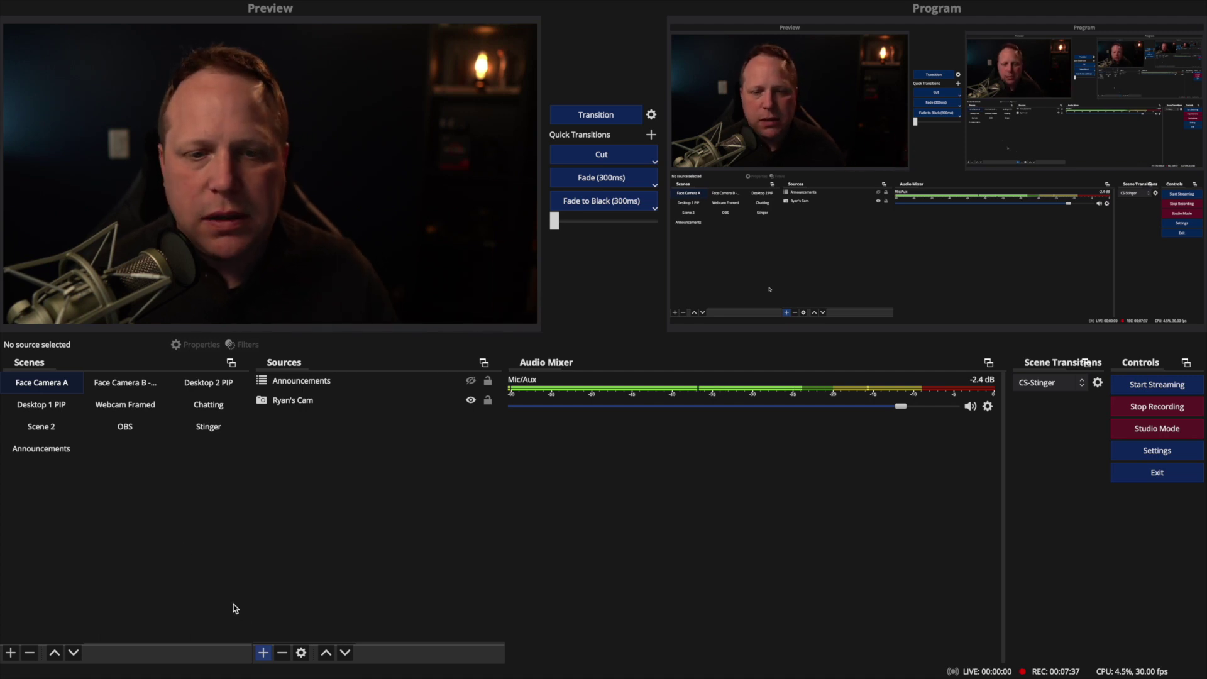
Step: Add a new Image source named Lower-3rd to the Face Camera A scene
{"action": "left_click", "coordinate": [263, 652]}
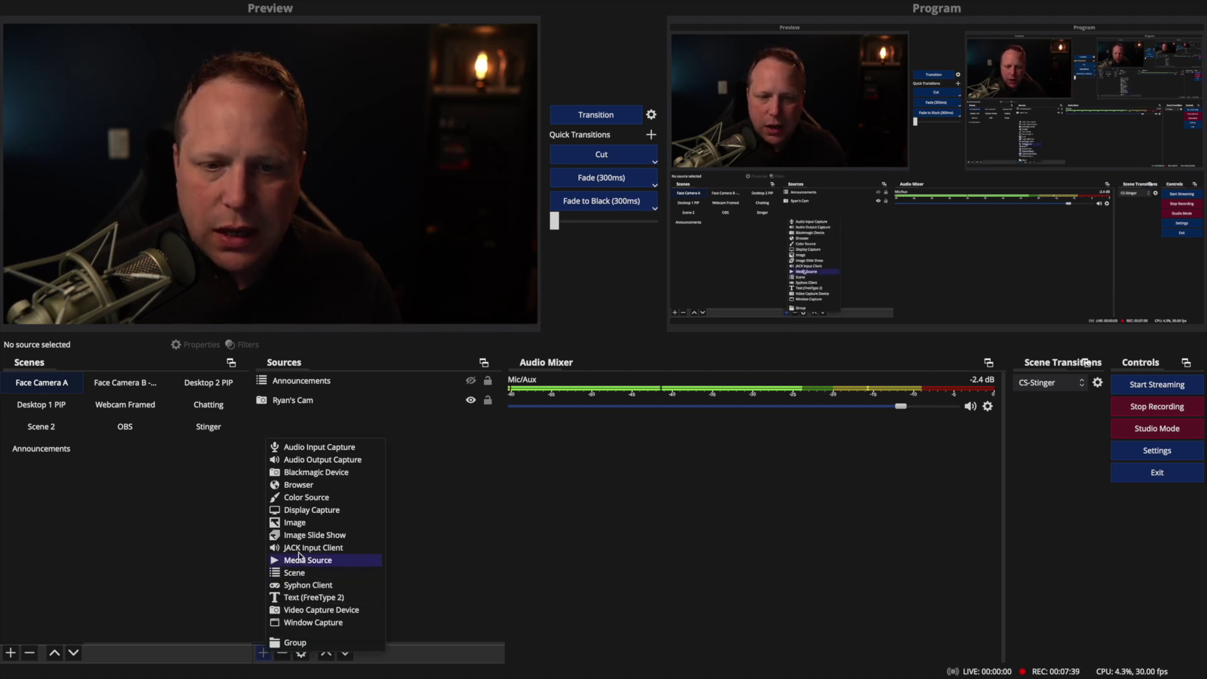
{"action": "left_click", "coordinate": [388, 552]}
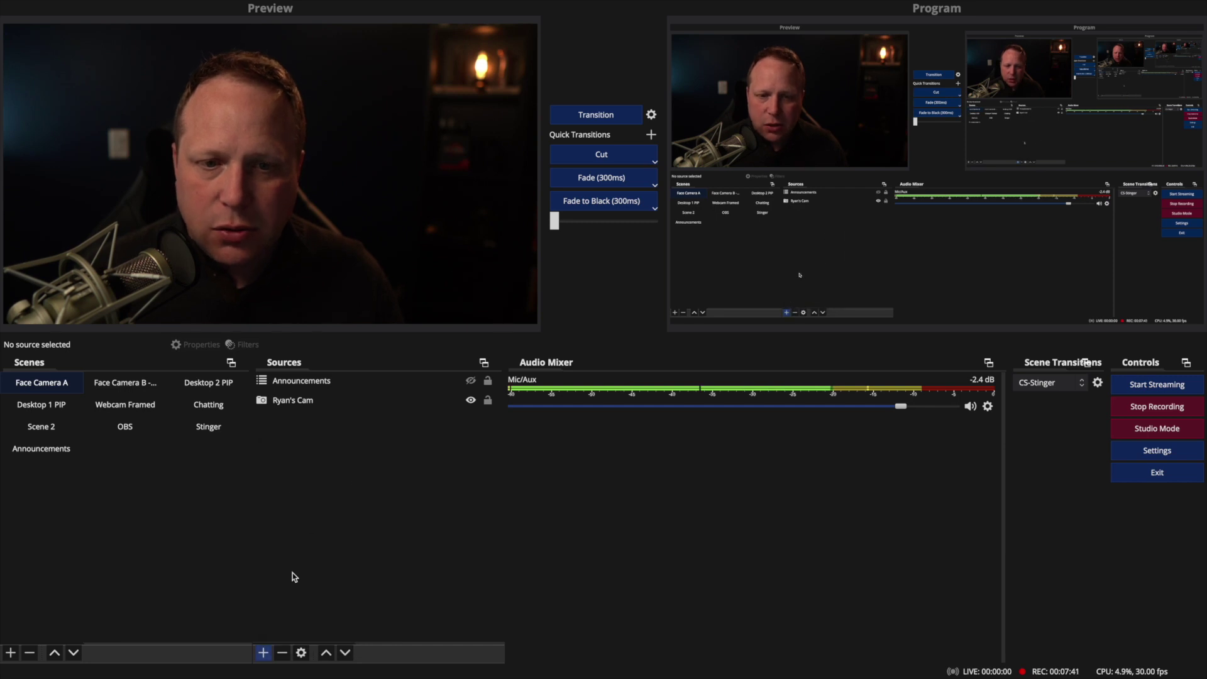
{"action": "left_click", "coordinate": [264, 653]}
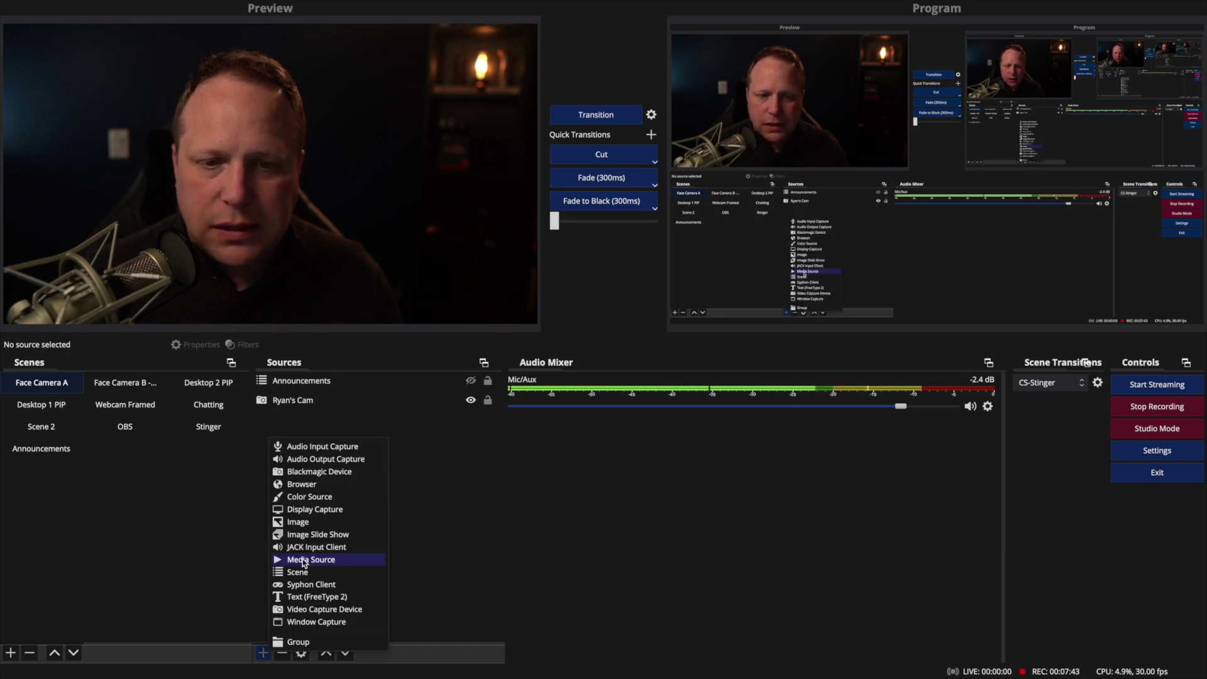
{"action": "left_click", "coordinate": [307, 526]}
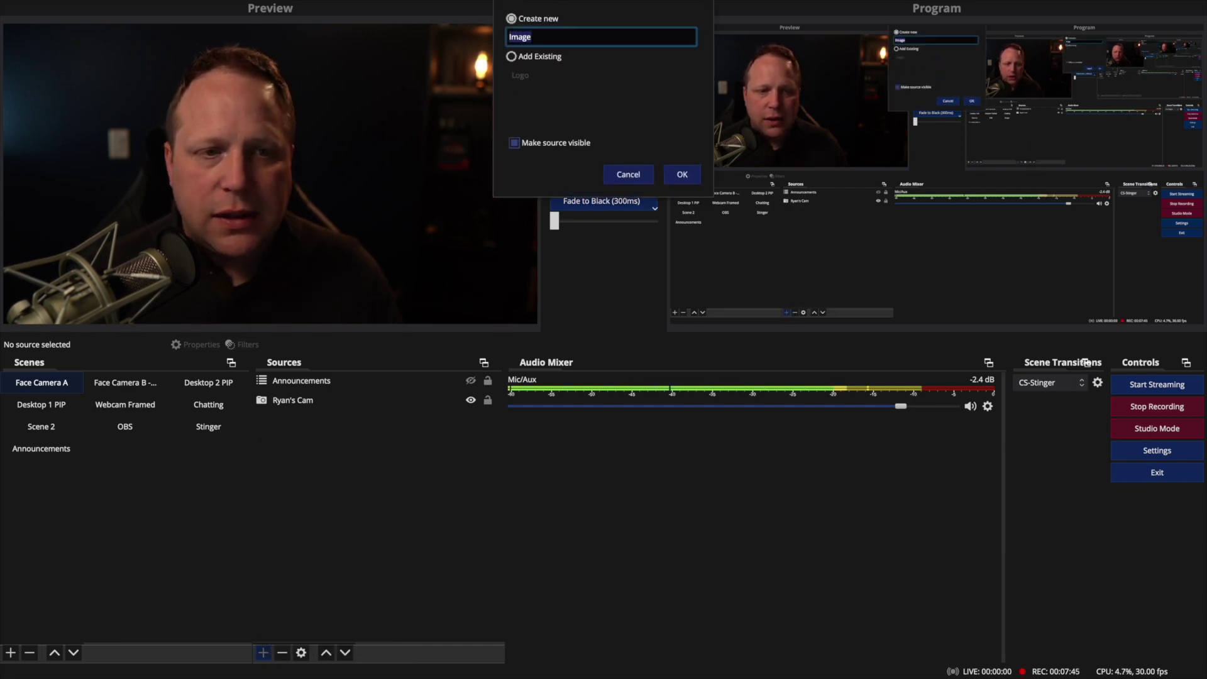
{"action": "type", "text": "Lower-3rd"}
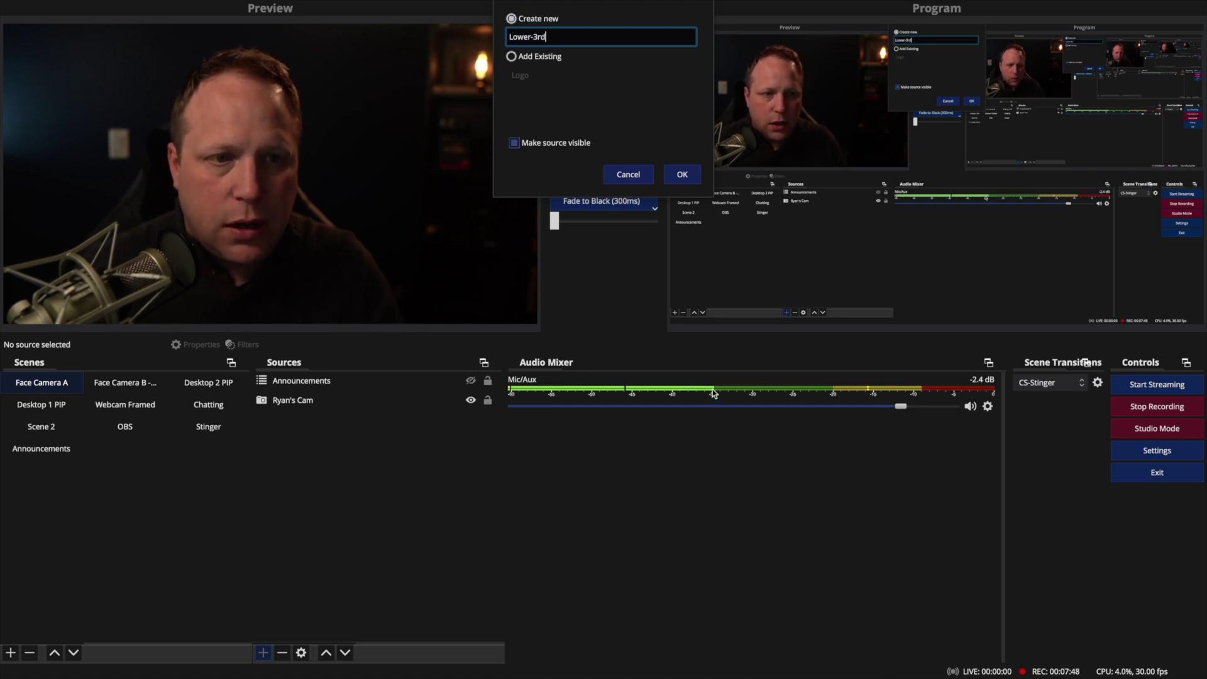
{"action": "key", "text": "Return"}
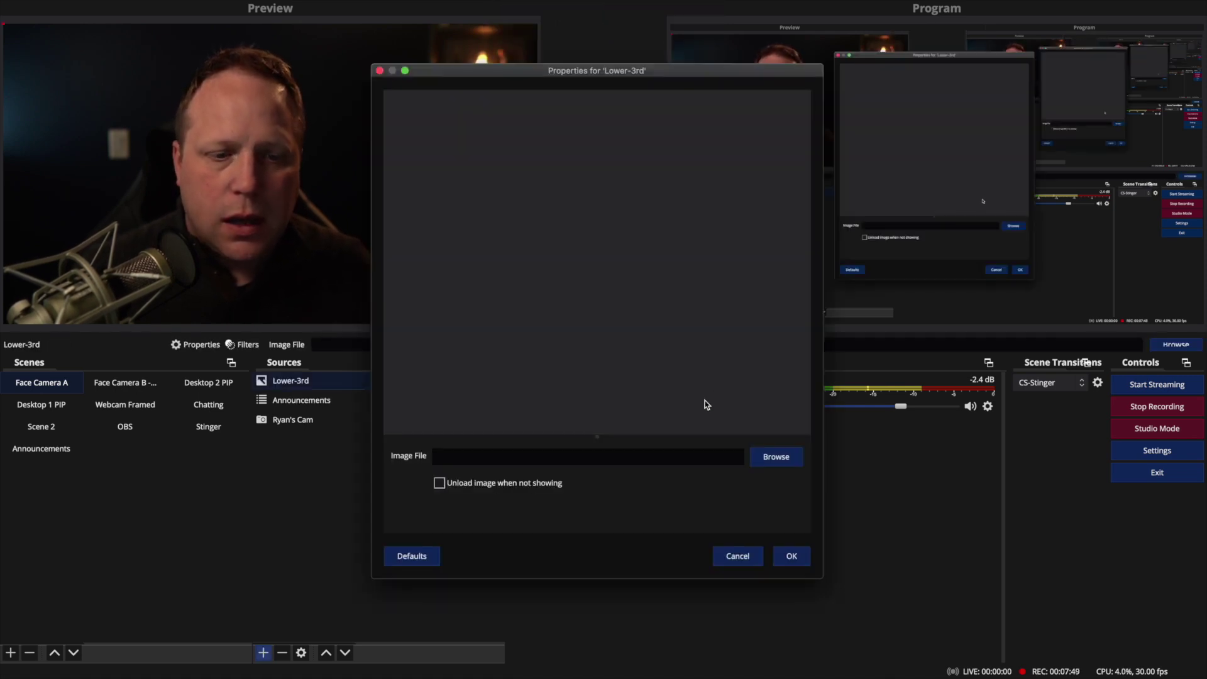
Step: Load Lower-3rd.png as the source's image file and accept its properties
{"action": "left_click", "coordinate": [782, 458]}
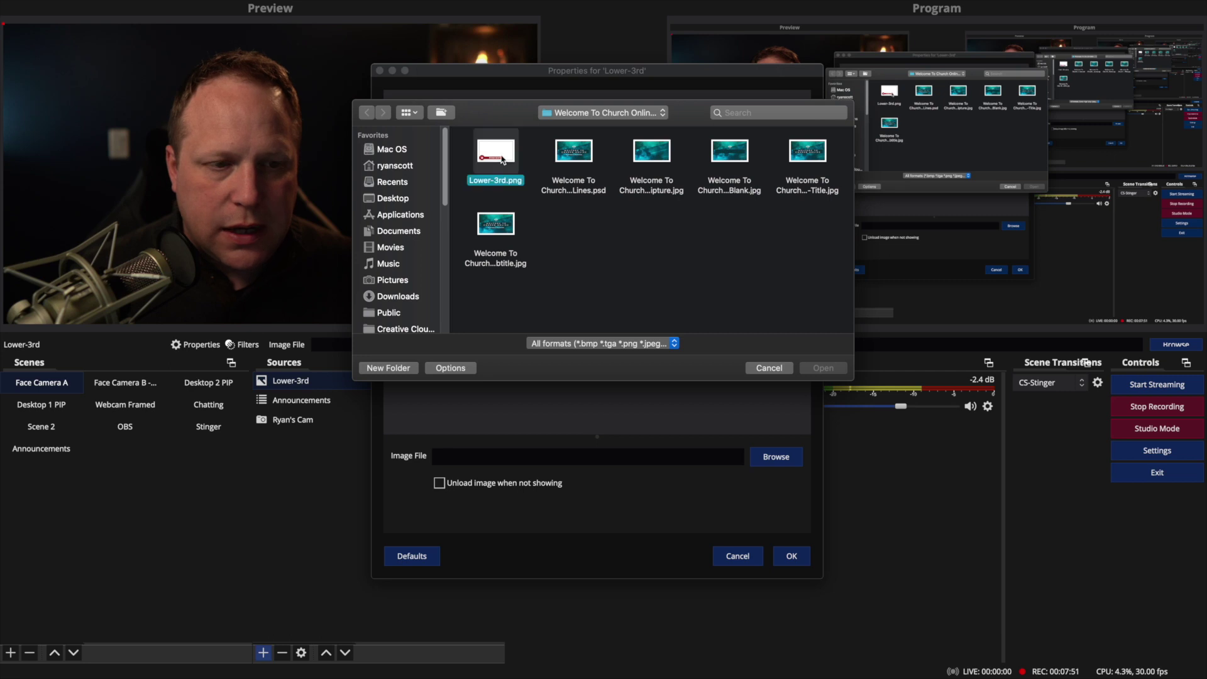
{"action": "left_click", "coordinate": [820, 368]}
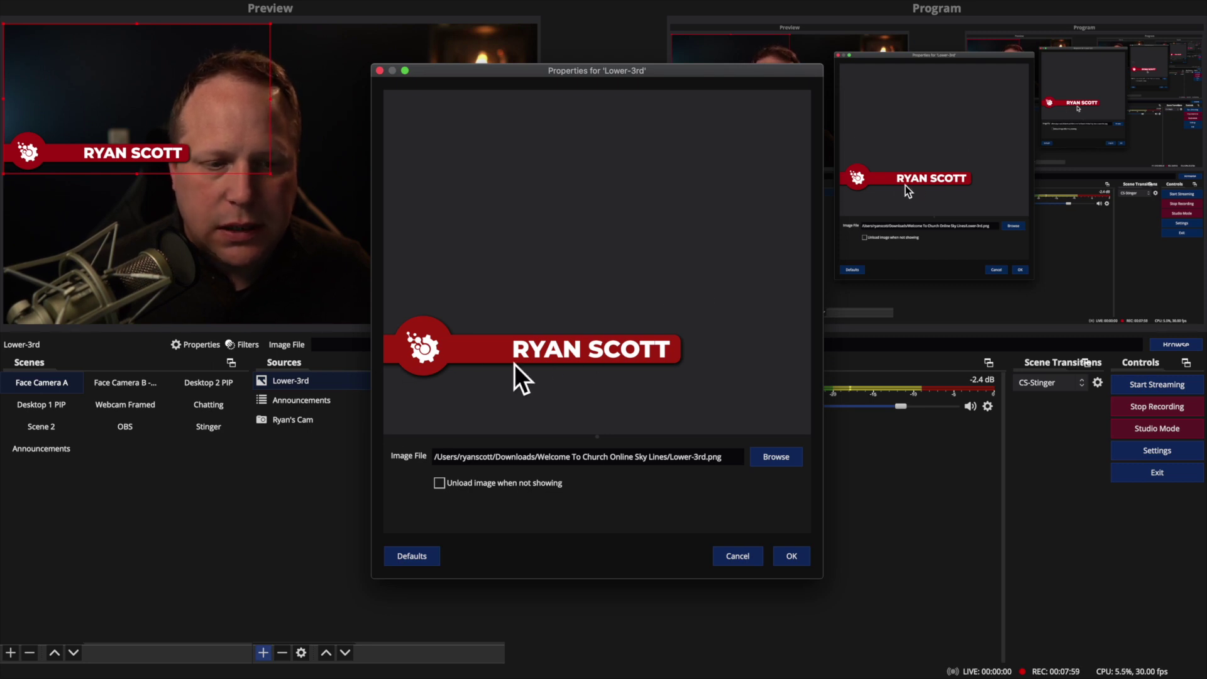
{"action": "left_click", "coordinate": [793, 557]}
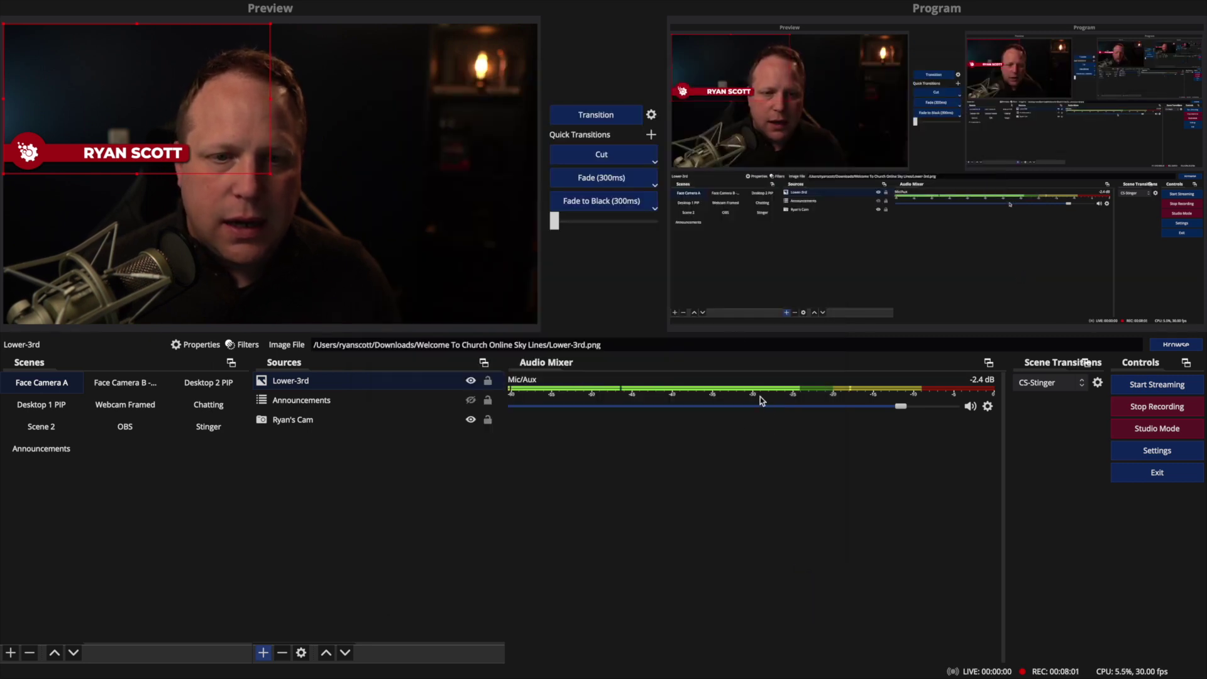
Step: Scale the Lower-3rd image up to fill the whole camera frame, and hide it
{"action": "left_click_drag", "start_coordinate": [271, 172], "coordinate": [535, 301]}
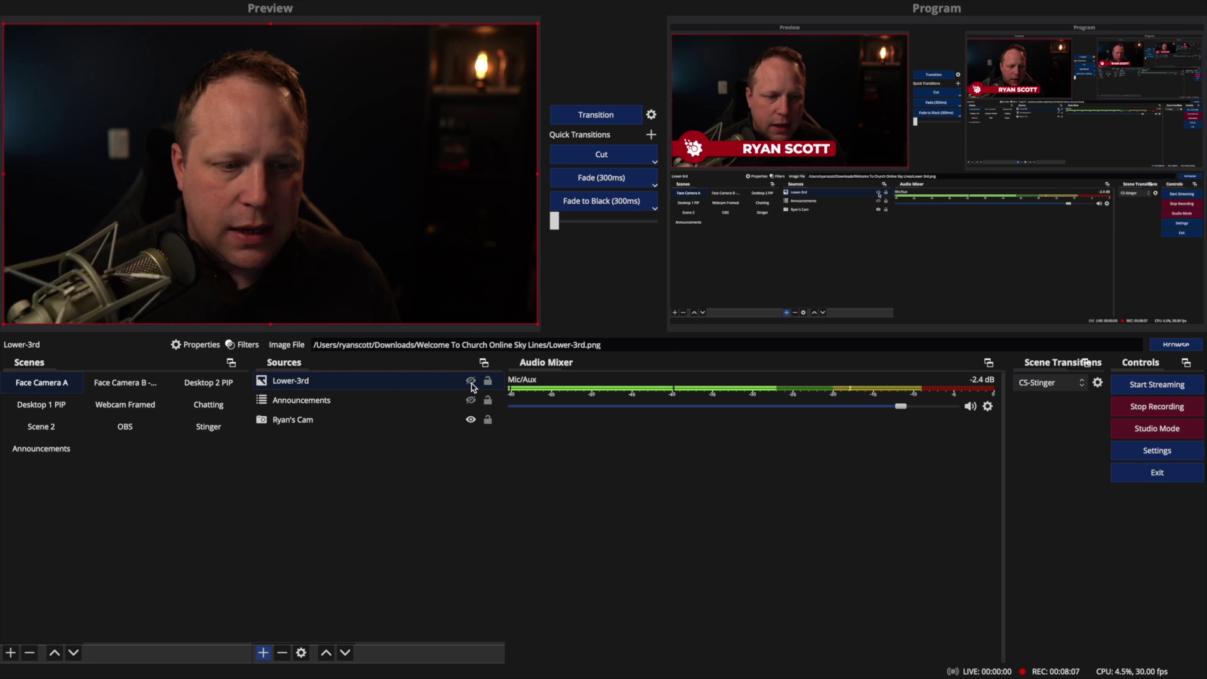
{"action": "left_click", "coordinate": [579, 114]}
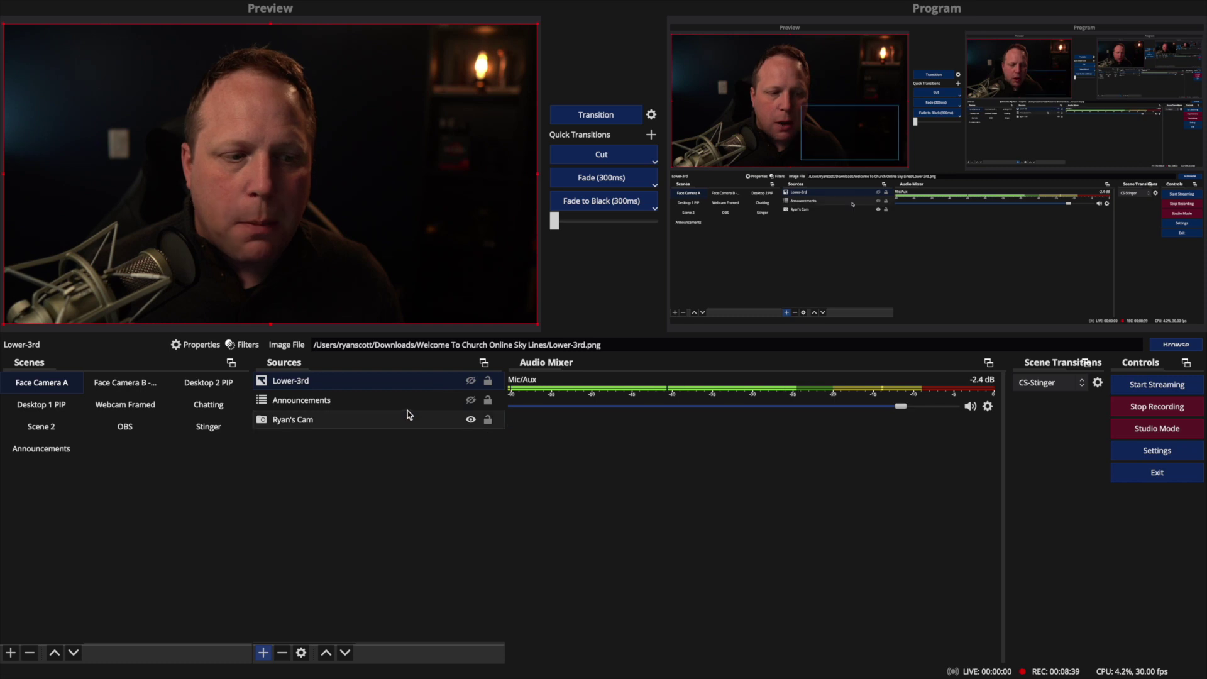
Step: Test the Announcements and Lower-3rd overlays by toggling their visibility over the camera picture, leaving both hidden
{"action": "left_click", "coordinate": [318, 422]}
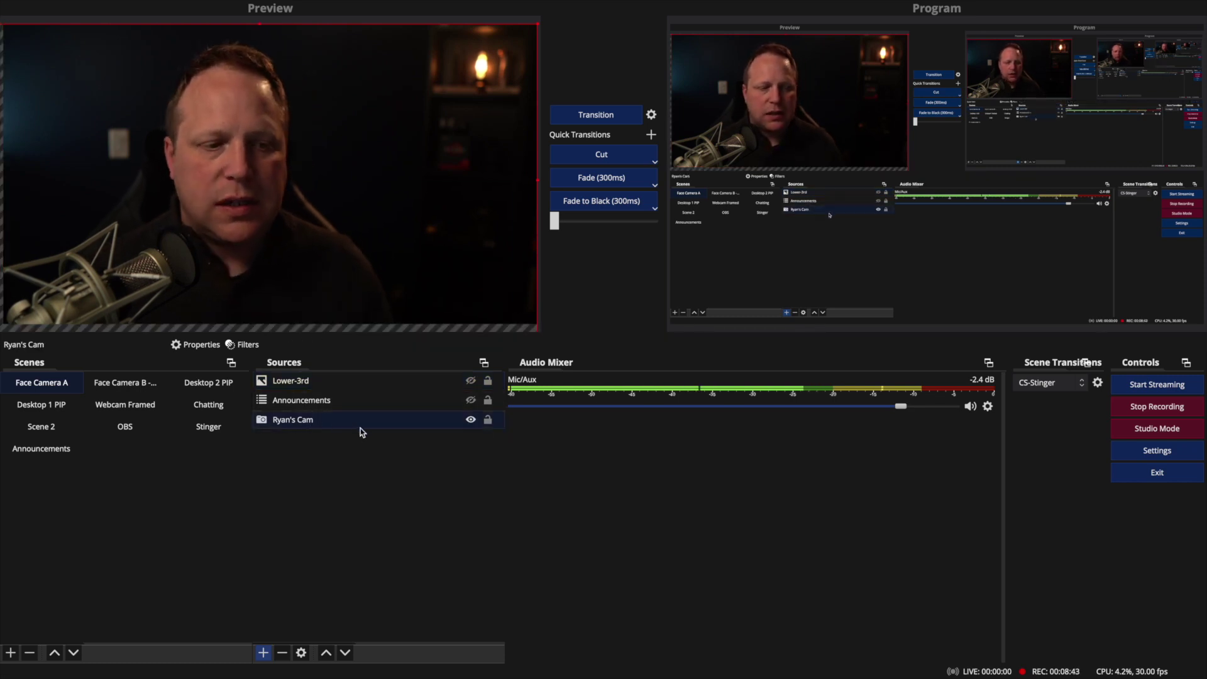
{"action": "left_click", "coordinate": [470, 400]}
{"action": "left_click", "coordinate": [470, 400]}
{"action": "left_click", "coordinate": [470, 381]}
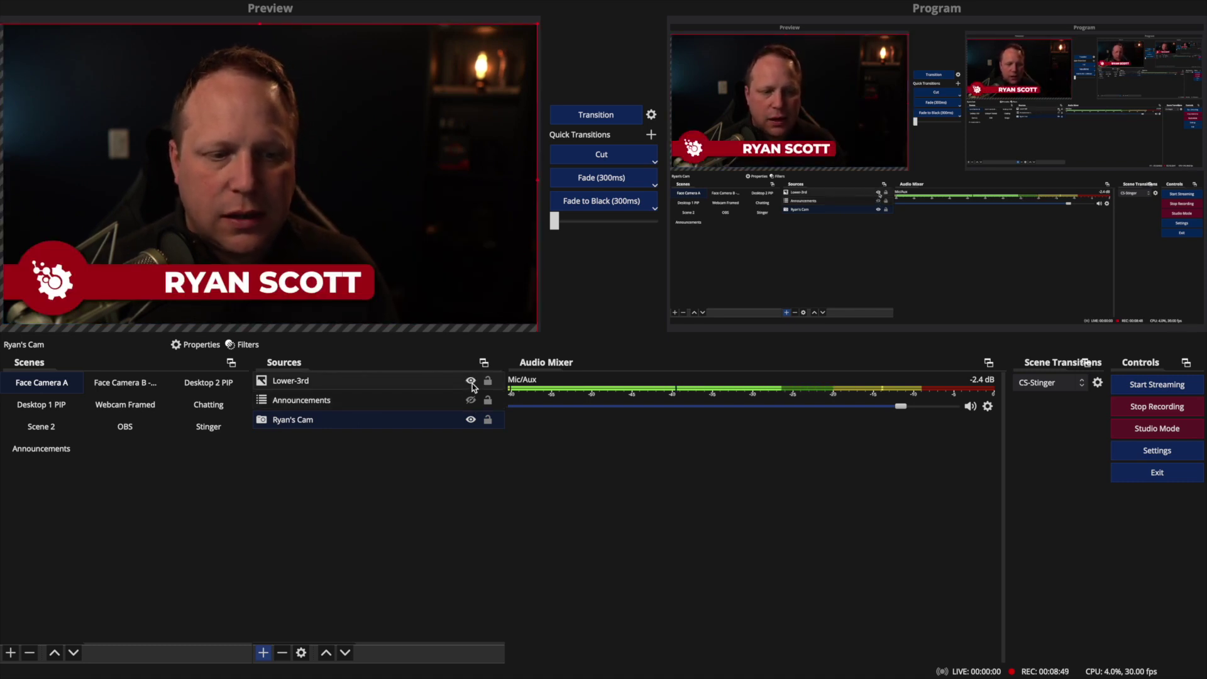
{"action": "left_click", "coordinate": [471, 381]}
{"action": "left_click", "coordinate": [471, 381]}
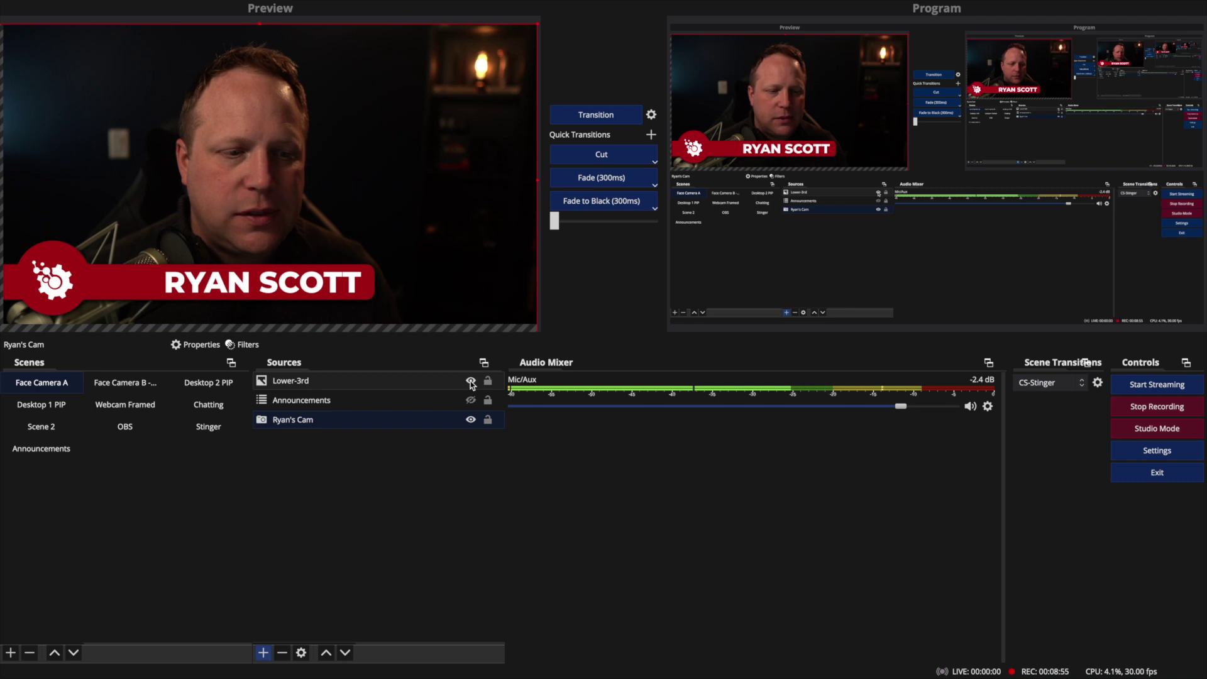
{"action": "left_click", "coordinate": [416, 380]}
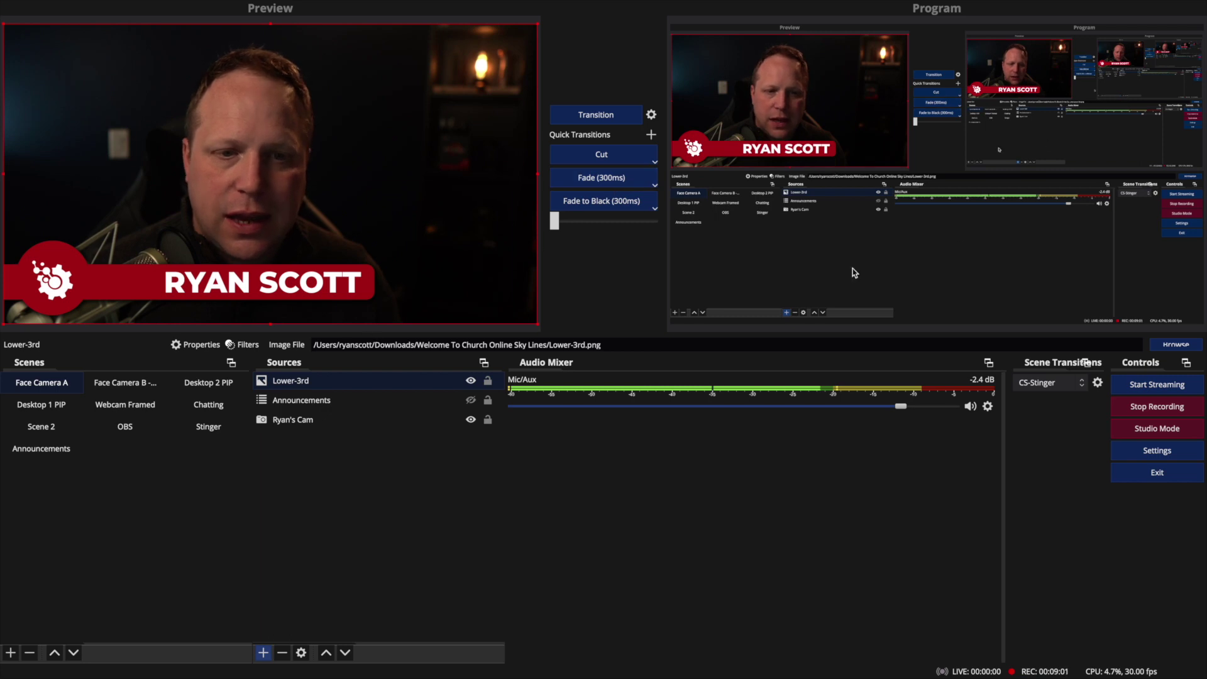
{"action": "left_click", "coordinate": [470, 381]}
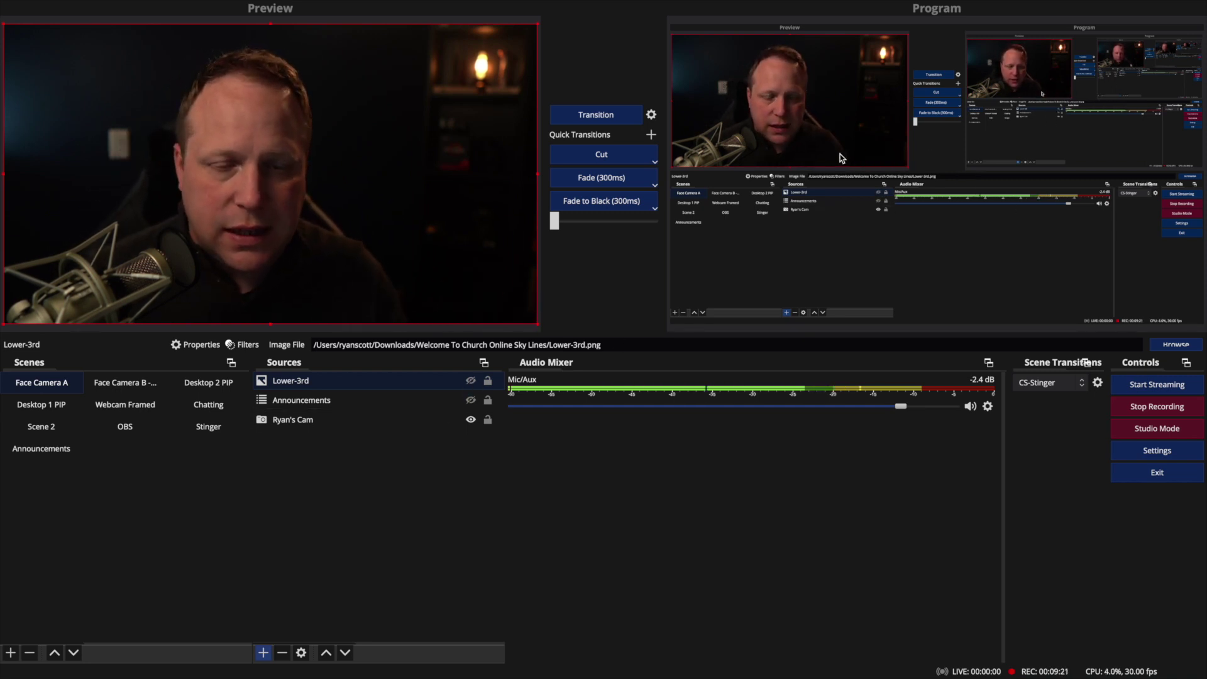
{"action": "left_click", "coordinate": [470, 381]}
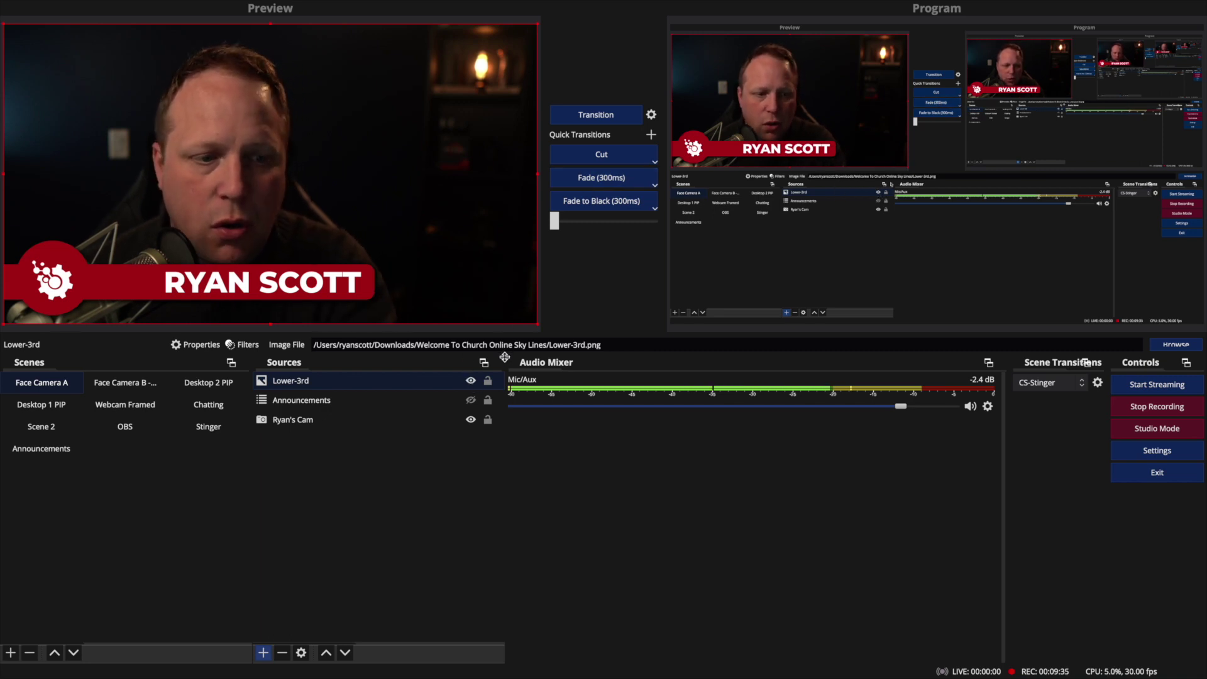
{"action": "left_click", "coordinate": [471, 381]}
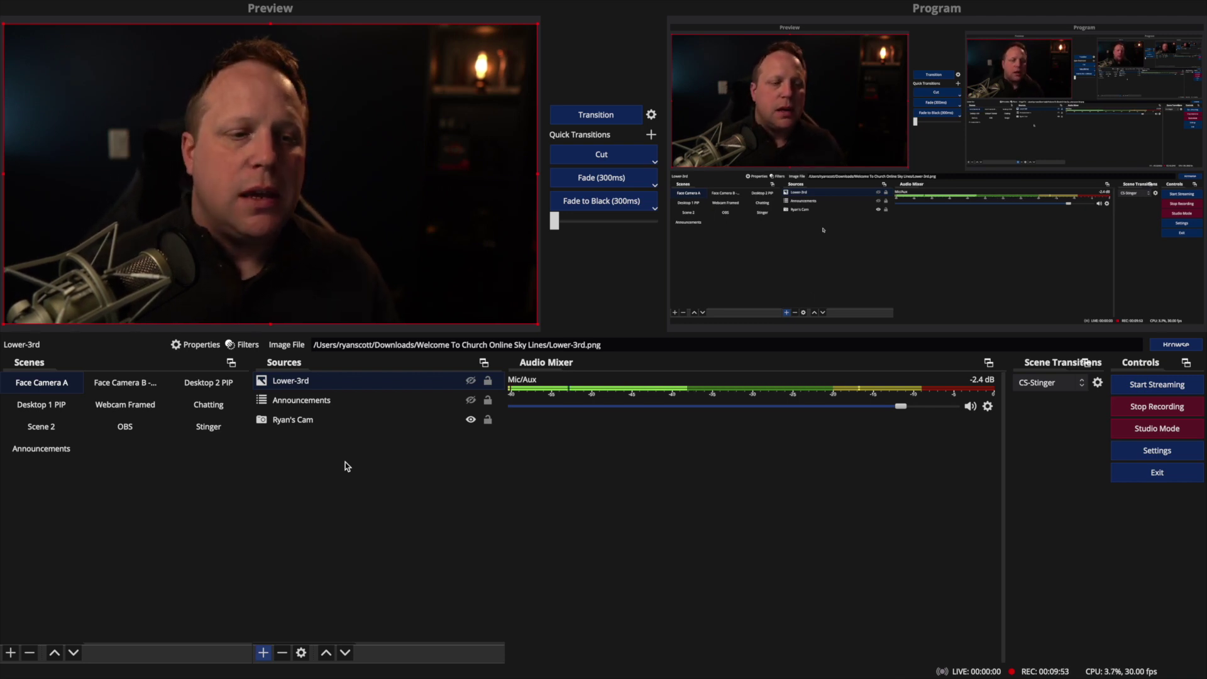
Step: Preview the Announcements scene, compare it with Face Camera A, and return to Announcements
{"action": "left_click", "coordinate": [76, 448]}
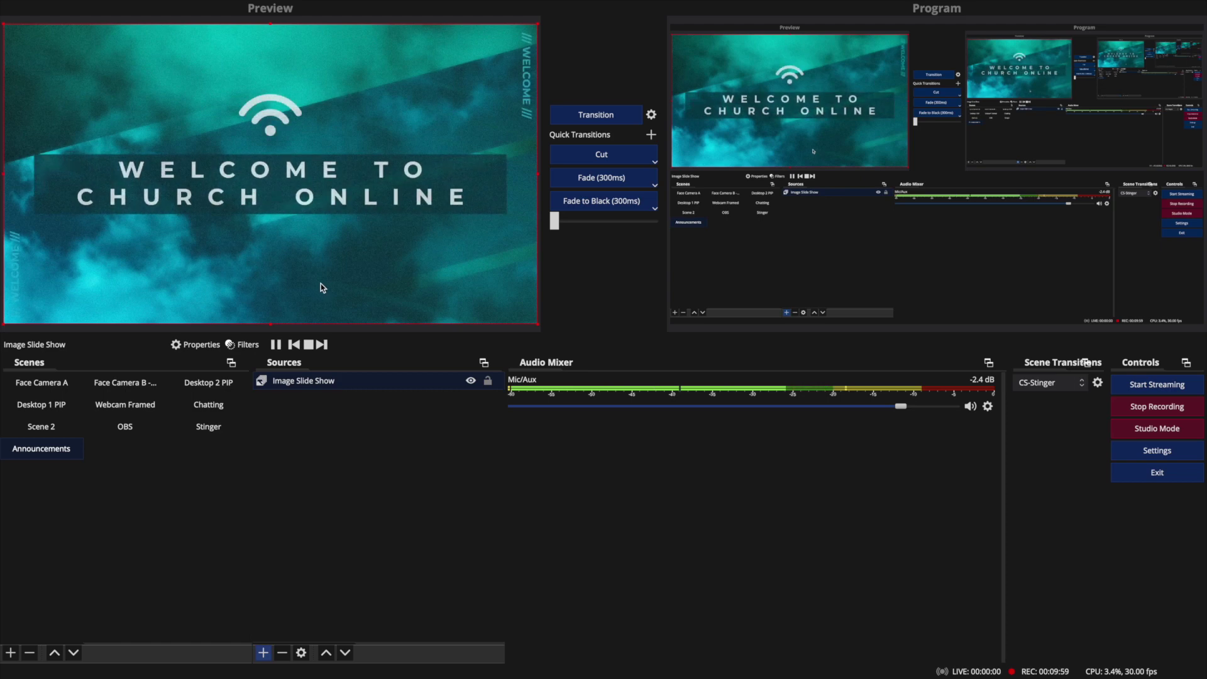
{"action": "left_click", "coordinate": [61, 385]}
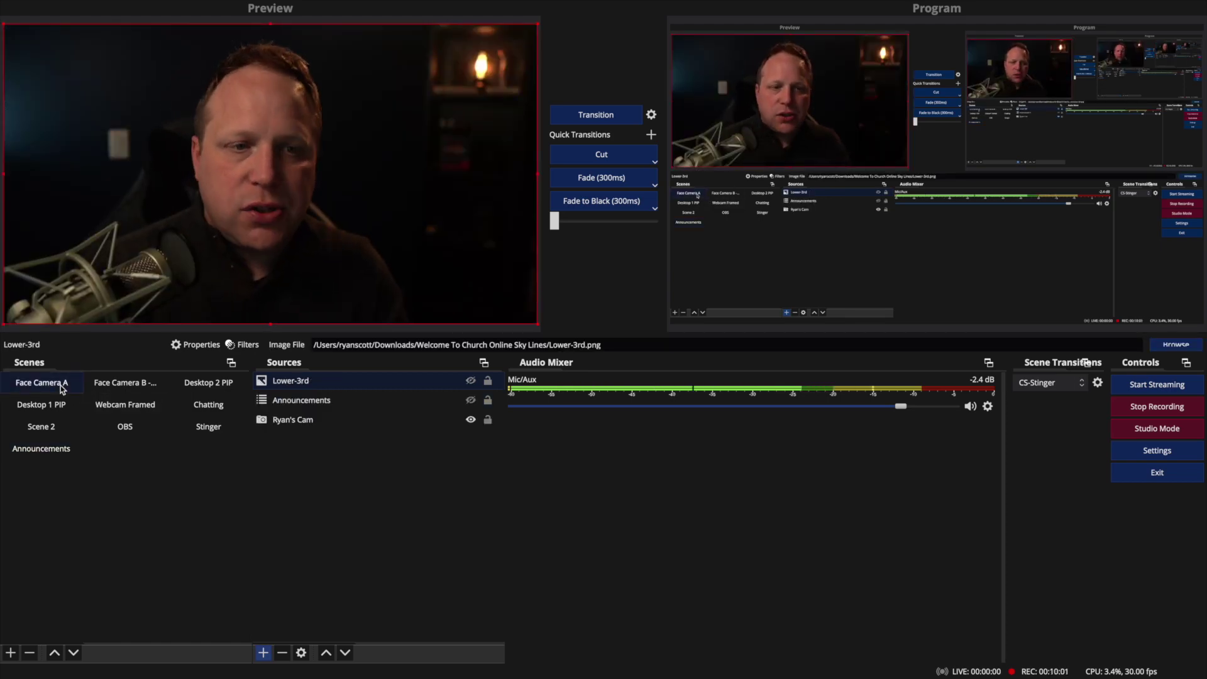
{"action": "left_click", "coordinate": [55, 449]}
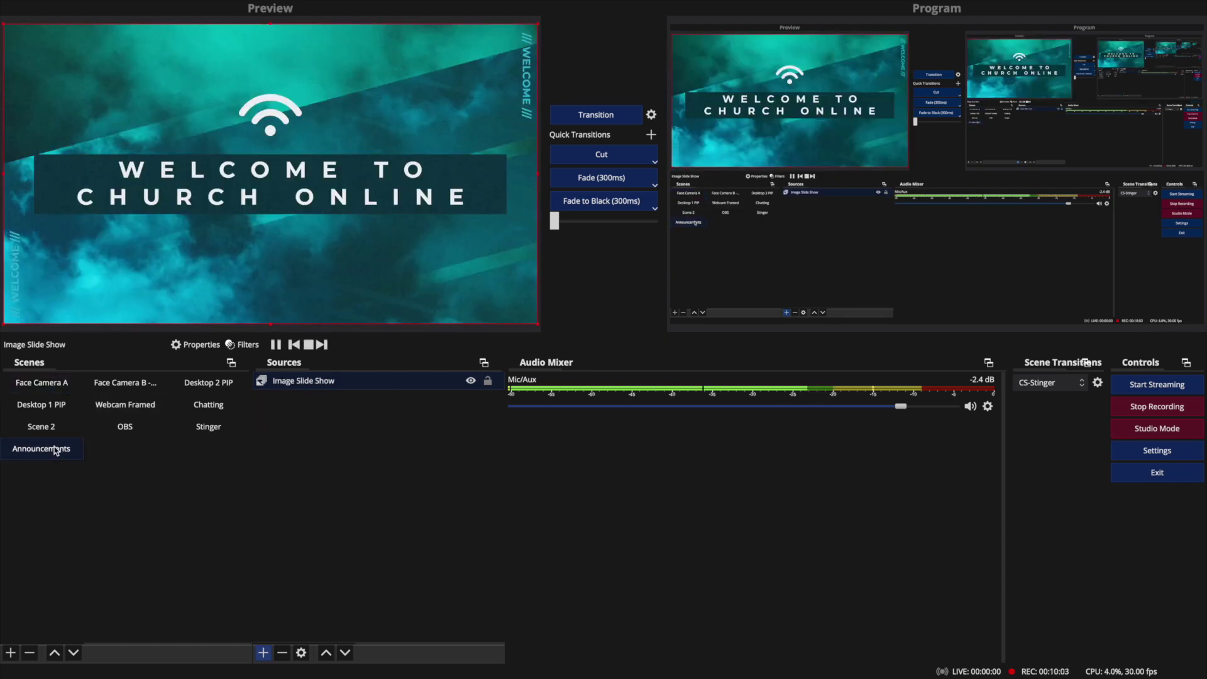